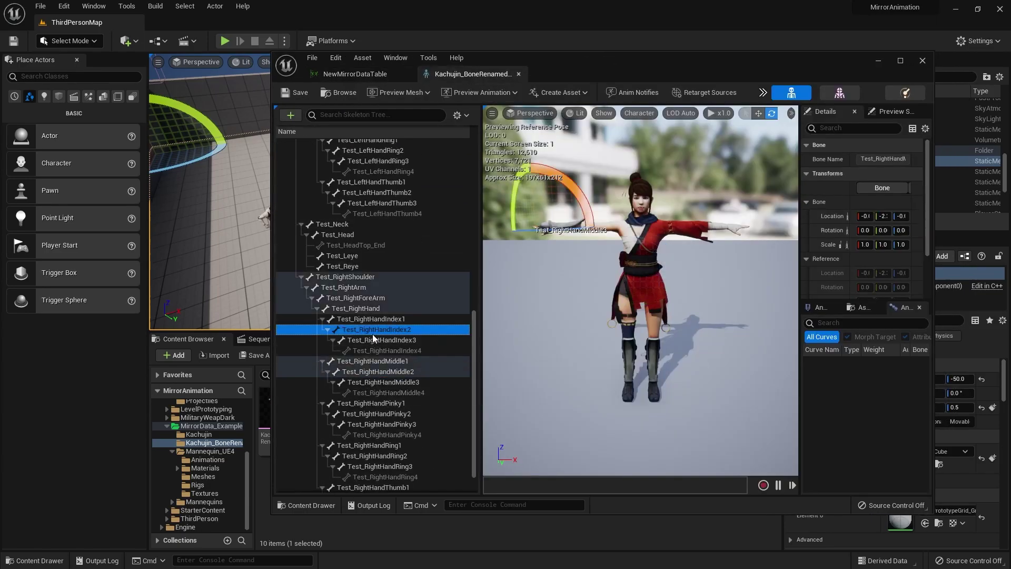
Step: Inspect the right forearm and right index finger bones in the bone-renamed Kachujin skeleton tree and on the character
left_click(383, 299)
right_click_drag(689, 260, 737, 284)
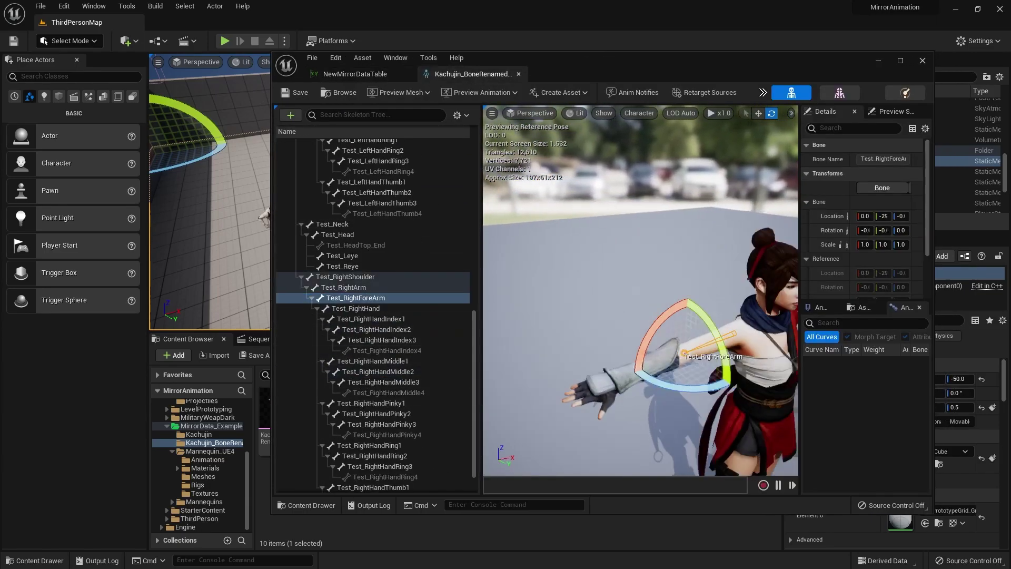
left_click(408, 329)
scroll(406, 279, "up", 1)
scroll(383, 291, "up", 2)
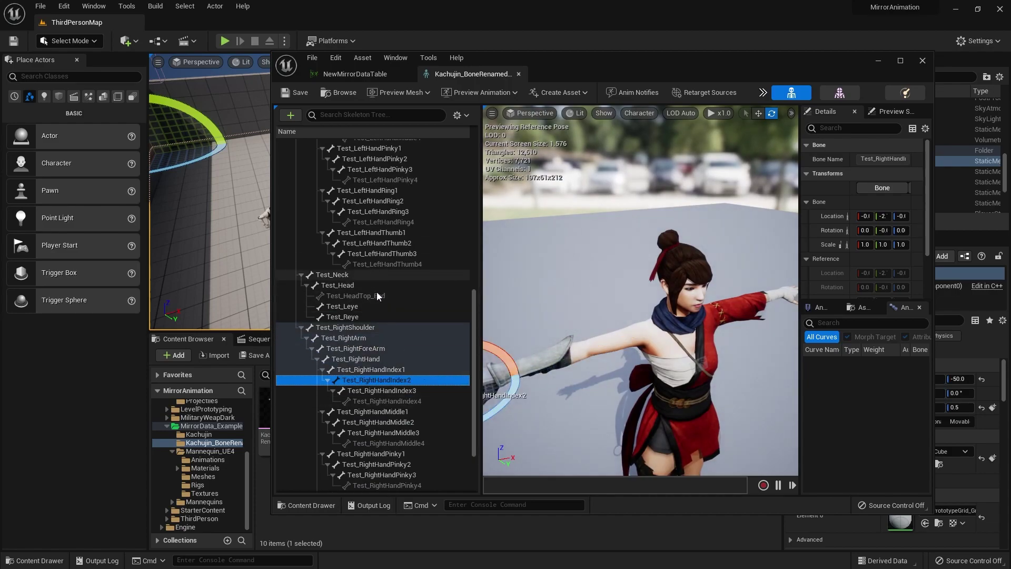
scroll(389, 337, "down", 3)
scroll(402, 412, "up", 12)
scroll(355, 250, "up", 4)
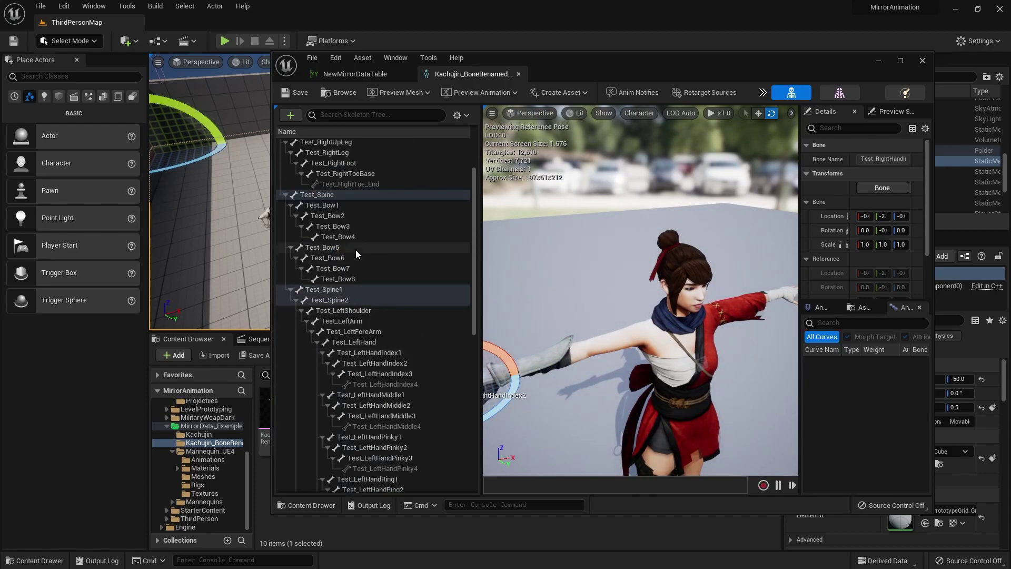
Step: Inspect the Test_Bow1 to Test_Bow8 bone chains under Test_Spine on the back of the character
left_click(344, 248)
right_click_drag(515, 293, 726, 237)
right_click_drag(602, 280, 689, 378)
left_click(328, 258)
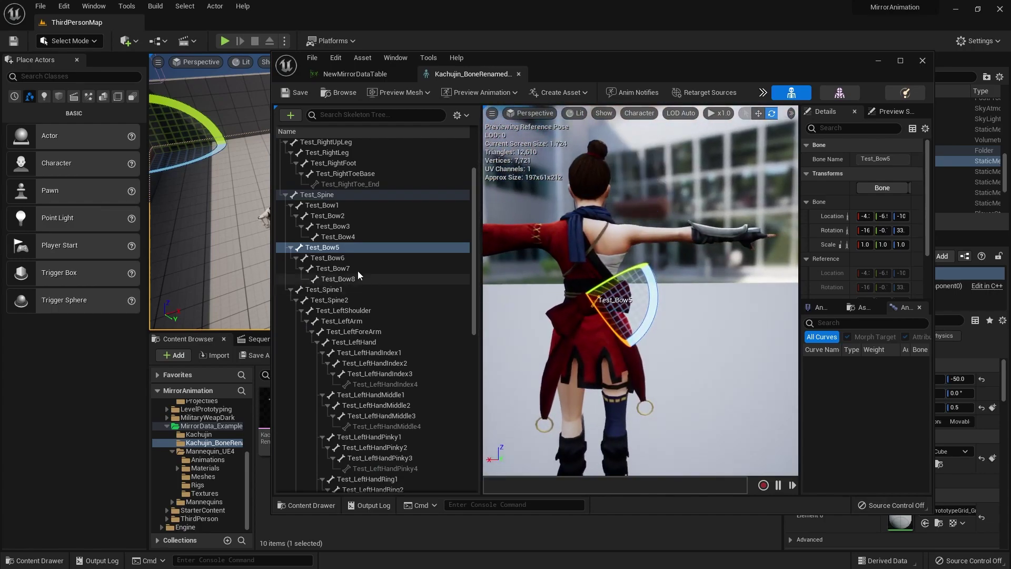
left_click(344, 235)
left_click(342, 218)
left_click(342, 227)
left_click(346, 260)
left_click(339, 279)
left_click(322, 205)
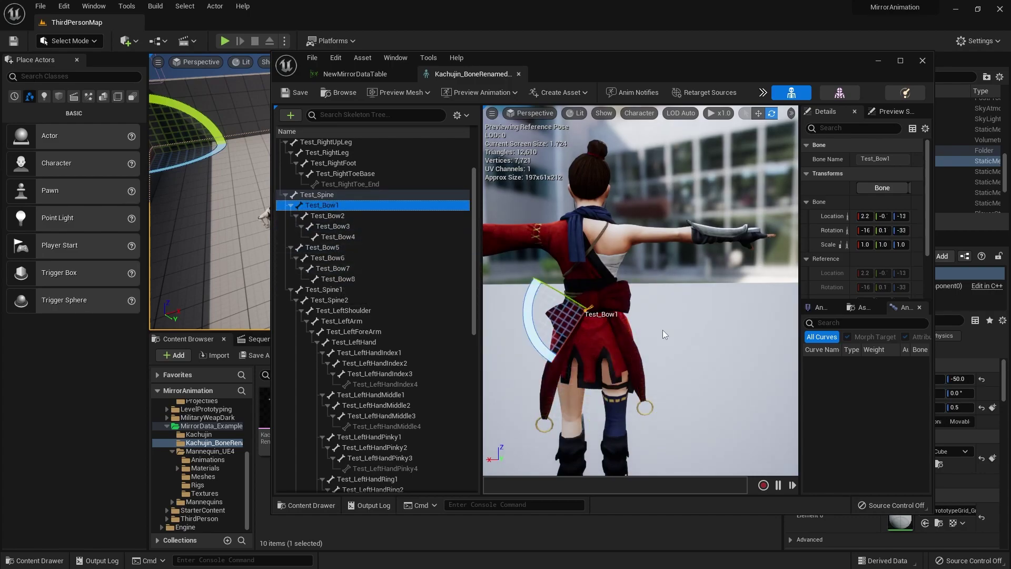
Step: Compare the Test_Bow1, Test_Bow2 and Test_Bow3 bones with the rows in NewMirrorDataTable
left_click(355, 74)
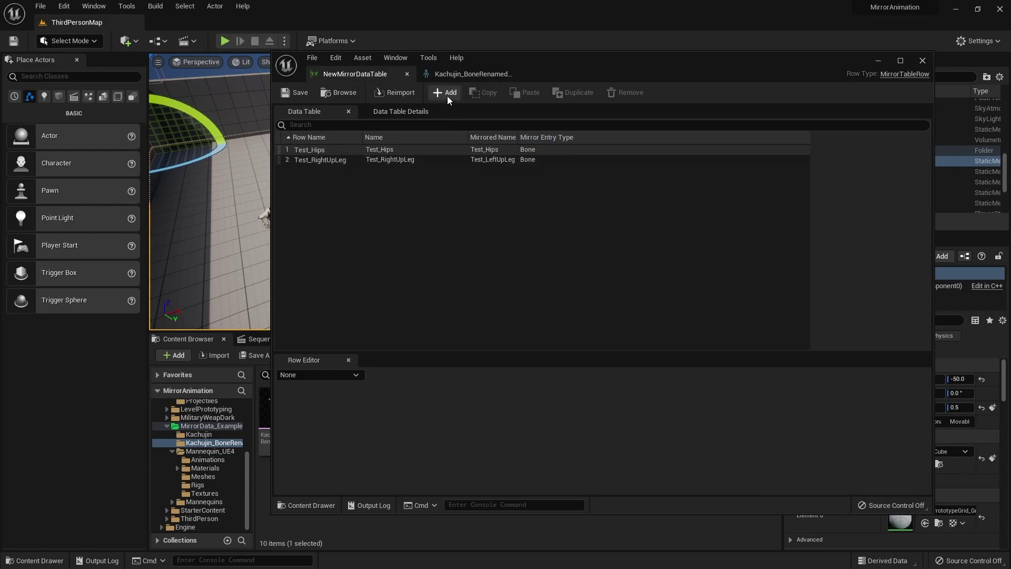
left_click(473, 73)
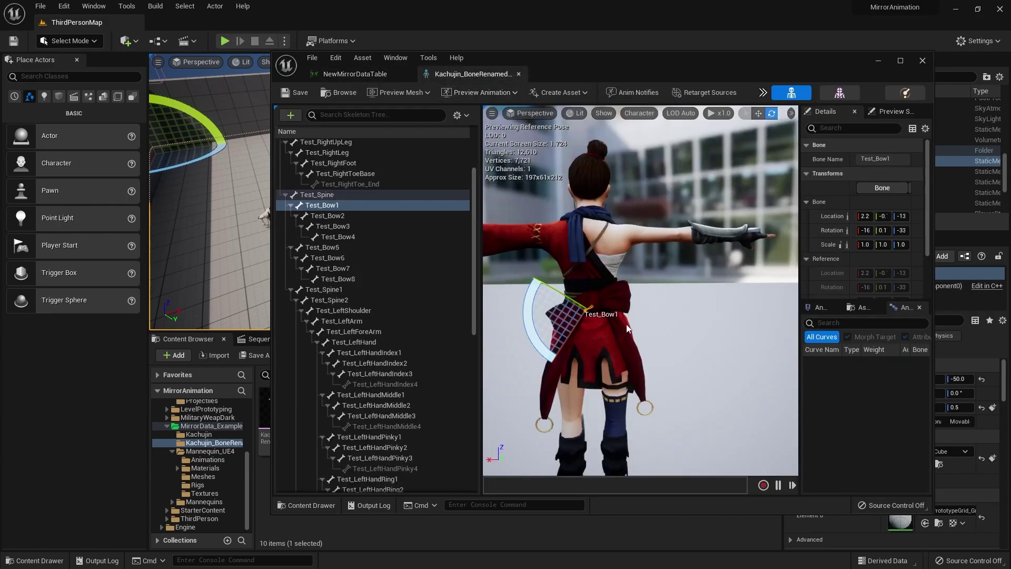
left_click(335, 216)
left_click(340, 229)
left_click(339, 204)
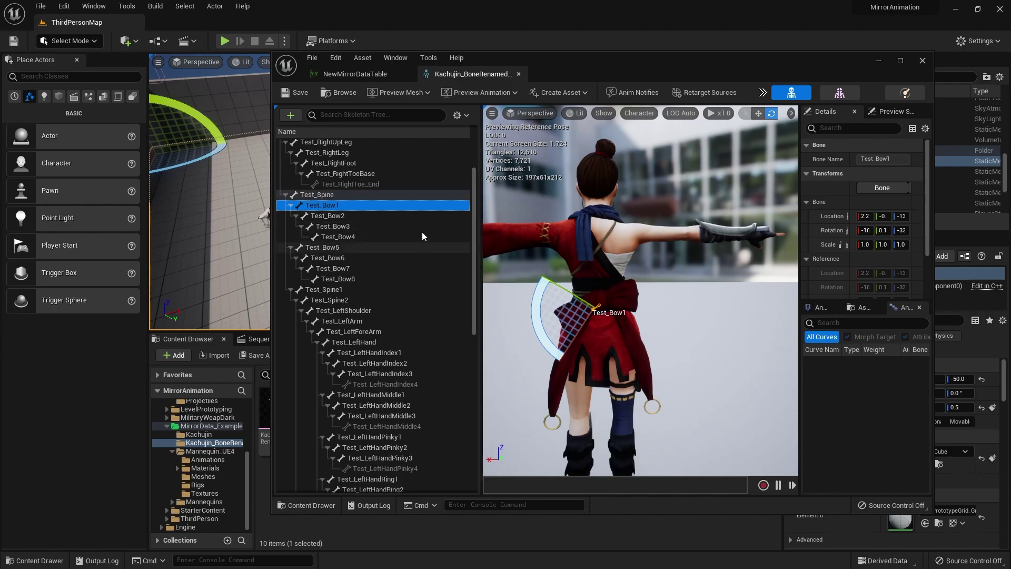
left_click(367, 228)
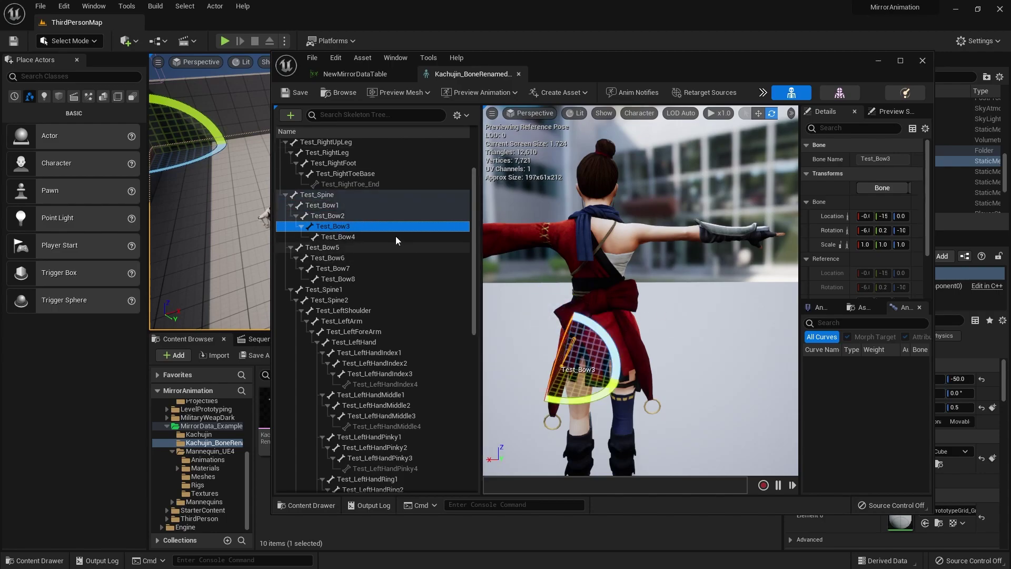
left_click(330, 74)
left_click(469, 74)
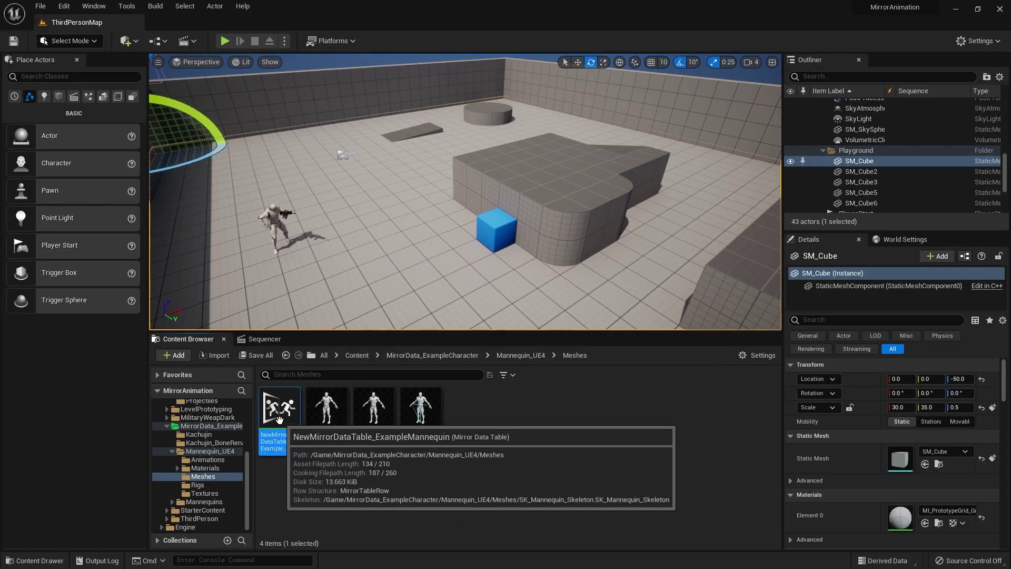
Step: Open NewMirrorDataTable_ExampleMannequin and examine its mirror find and replace expressions in the data table details
double_click(285, 418)
left_click(333, 109)
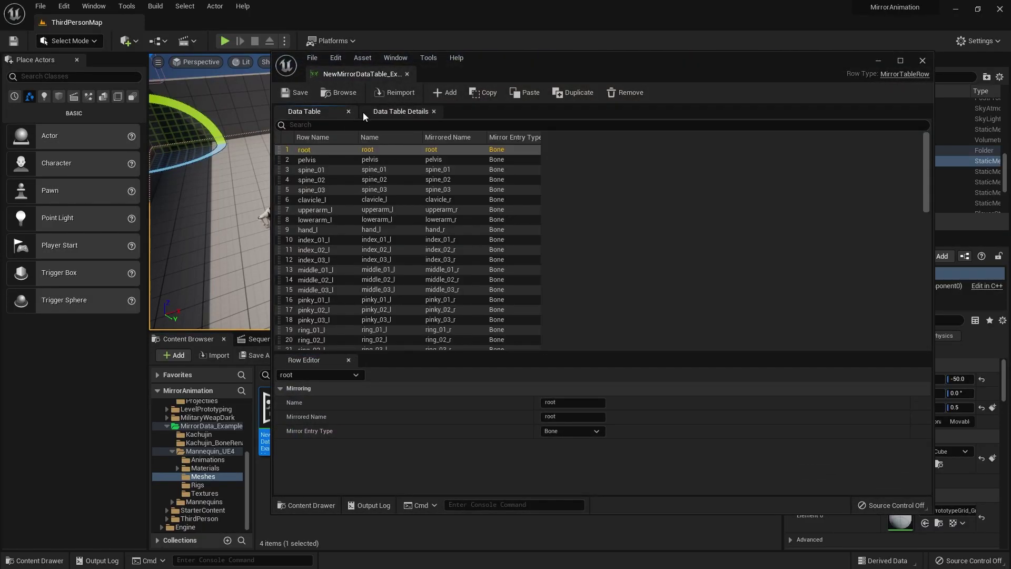
left_click(369, 113)
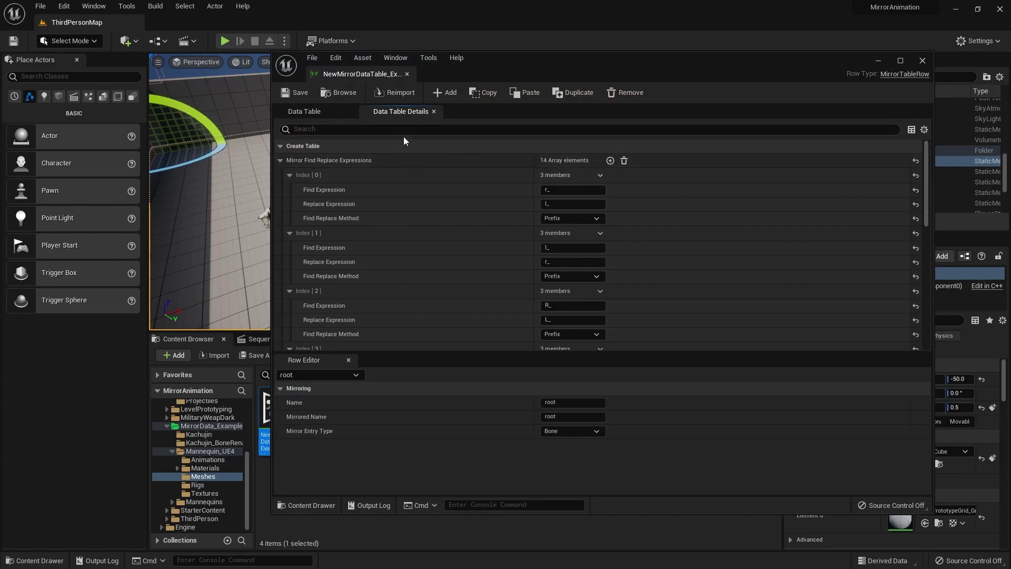
scroll(438, 229, "down", 15)
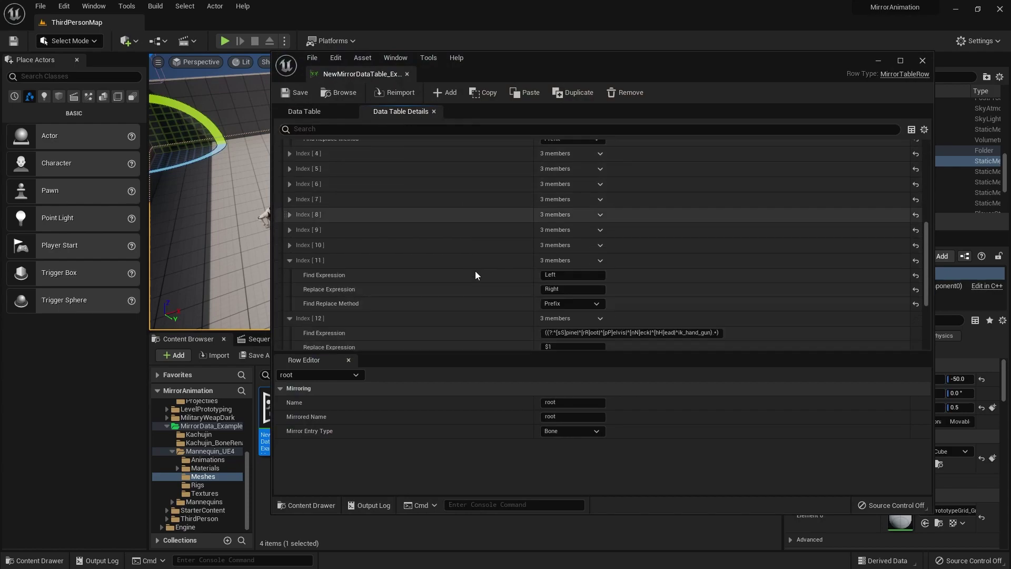
left_click(334, 270)
left_click(323, 296)
scroll(422, 293, "down", 2)
left_click_drag(639, 74, 658, 56)
Step: Review the skeletons available for the example mannequin mirror data table, keep the current assignment, and close the table
left_click(653, 270)
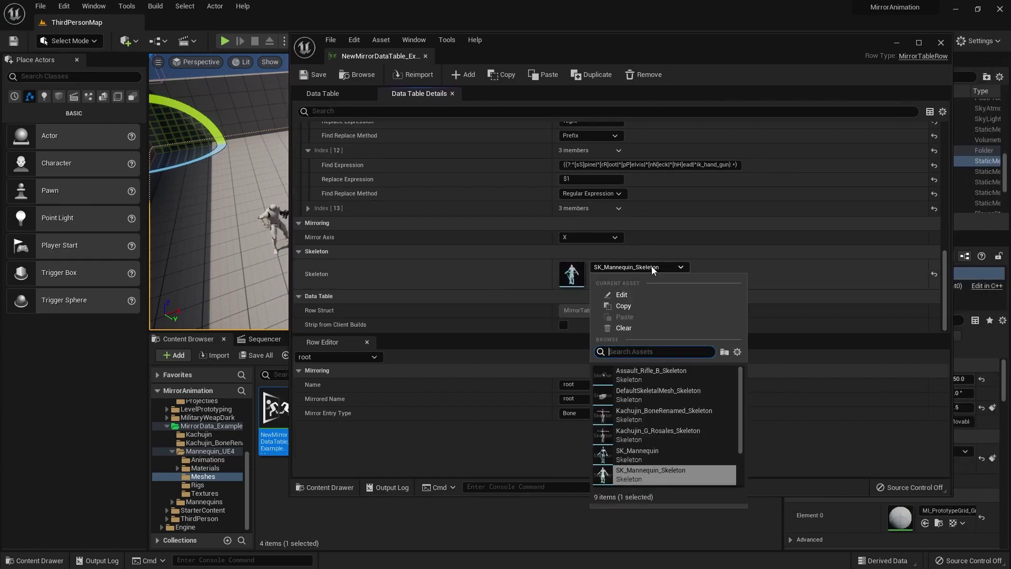
scroll(681, 416, "down", 3)
scroll(671, 414, "up", 3)
scroll(664, 416, "down", 1)
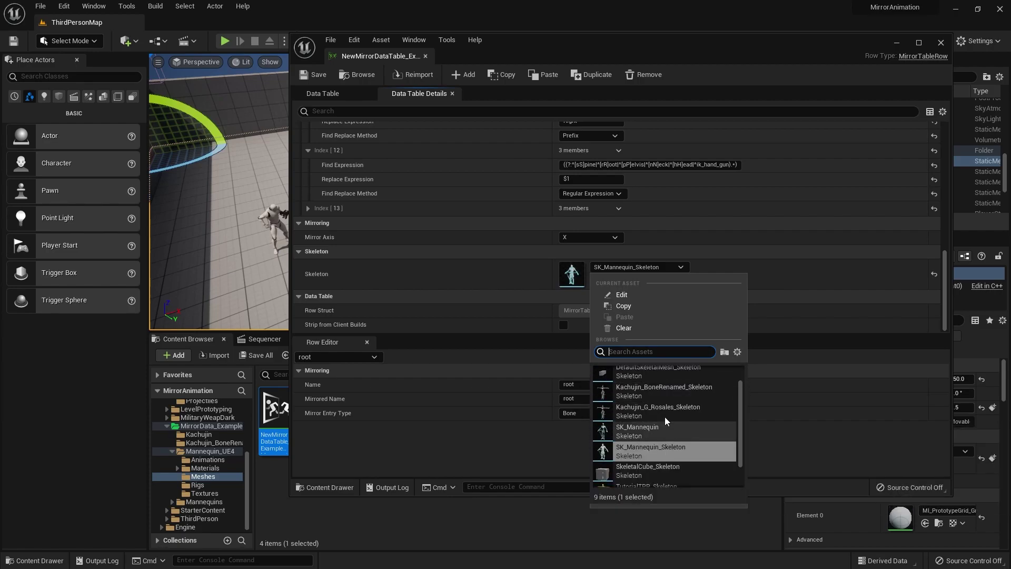
left_click(458, 286)
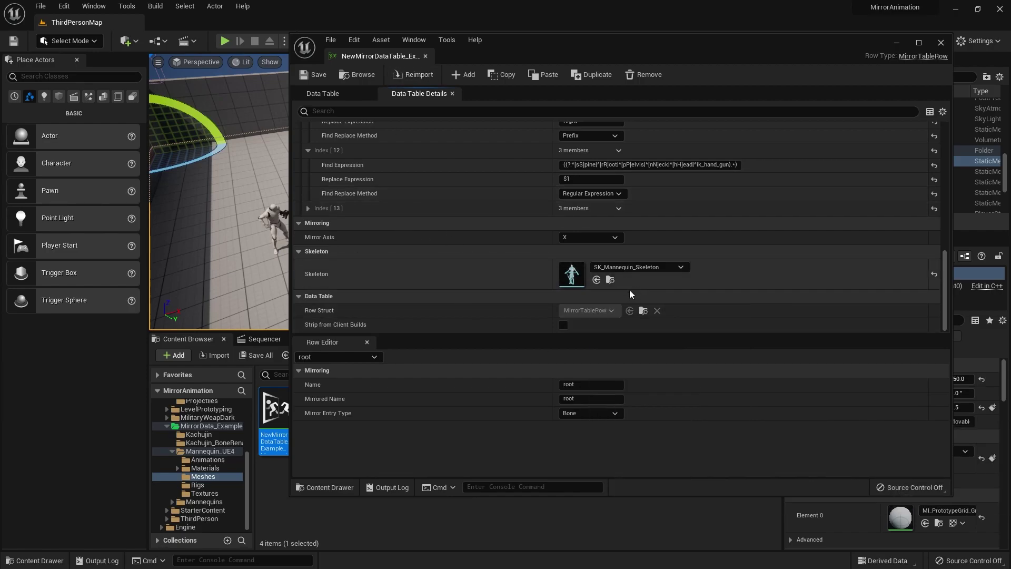
left_click(941, 43)
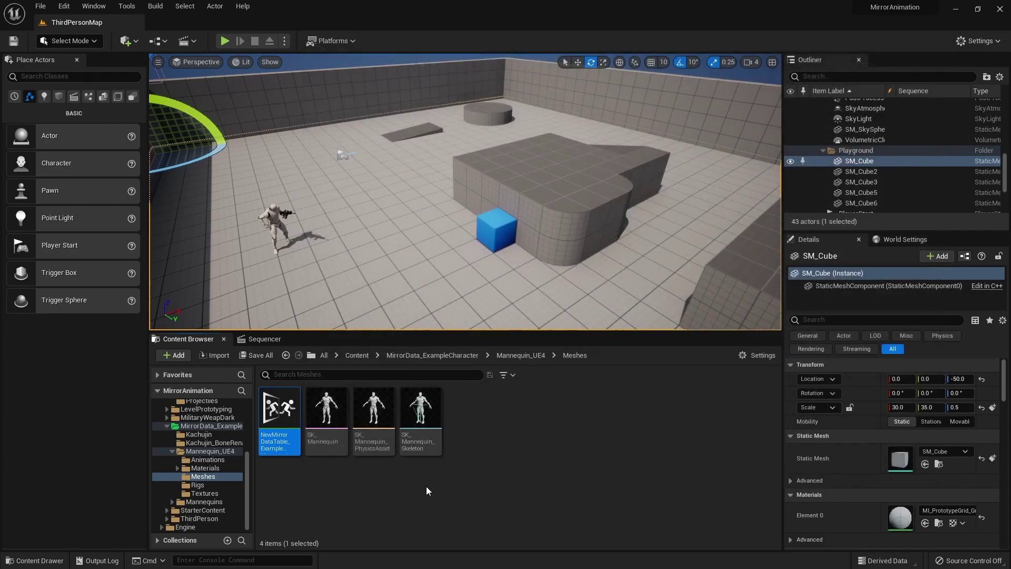
Step: Duplicate NewMirrorDataTable_ExampleMannequin and review the skeleton choices in the copy without changing them
key("ctrl+d")
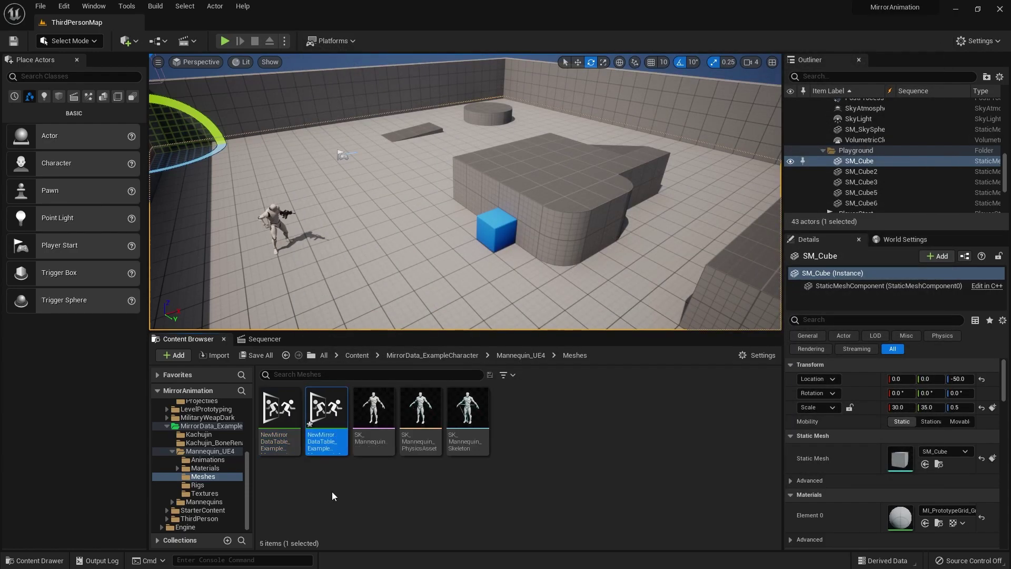
double_click(326, 416)
scroll(523, 278, "down", 1)
scroll(523, 277, "down", 10)
left_click(652, 267)
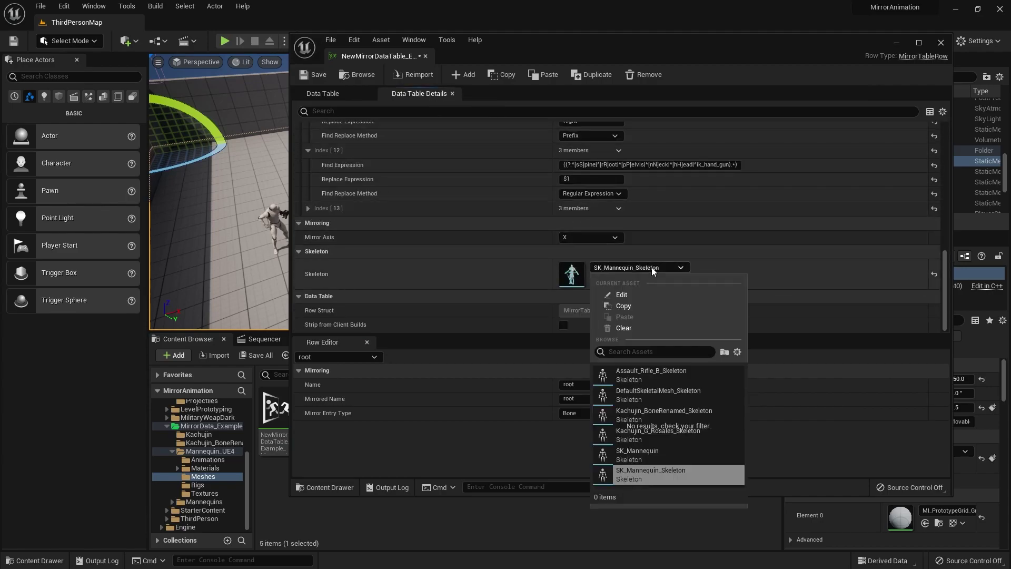
scroll(680, 462, "down", 3)
left_click(521, 448)
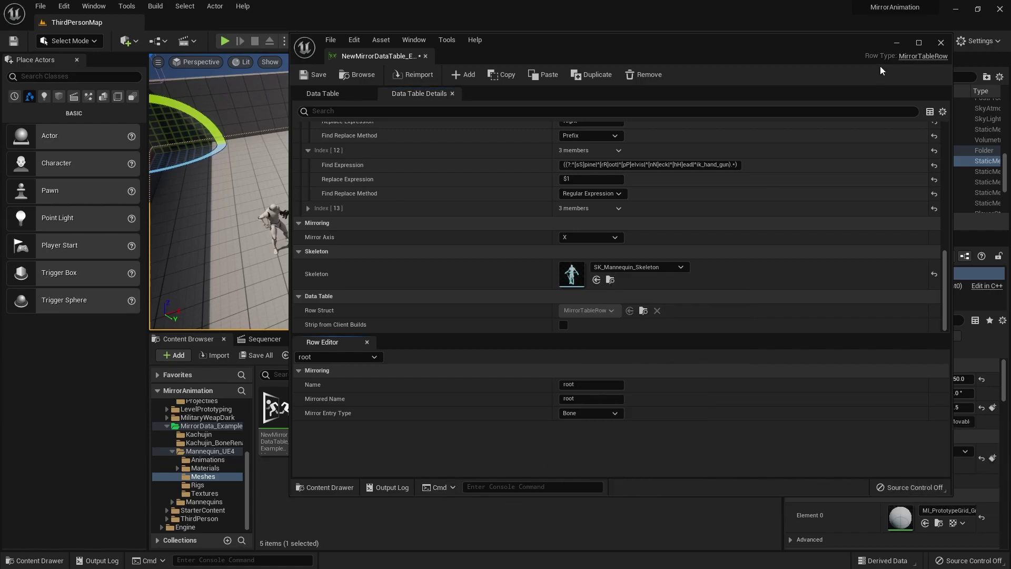
left_click(940, 43)
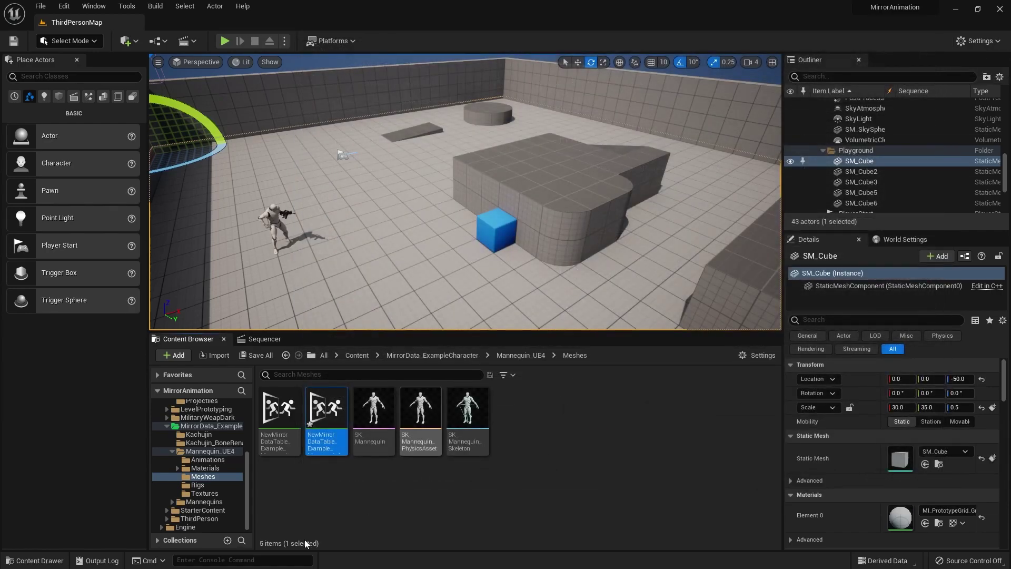
Step: Review the bone name and mirrored name rows of the original NewMirrorDataTable_ExampleMannequin, and close it
double_click(271, 396)
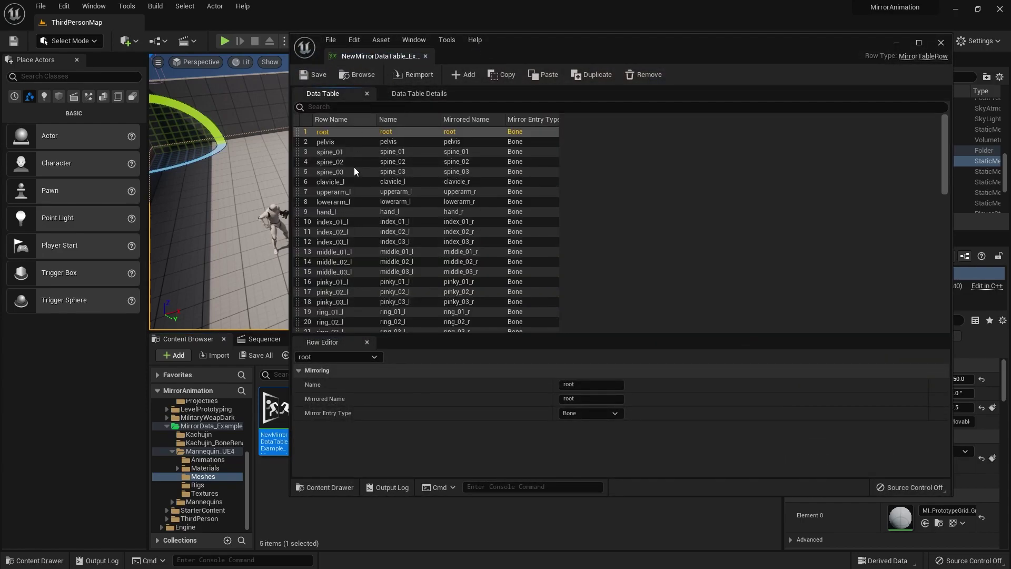
scroll(340, 229, "down", 5)
scroll(404, 186, "up", 5)
left_click(941, 42)
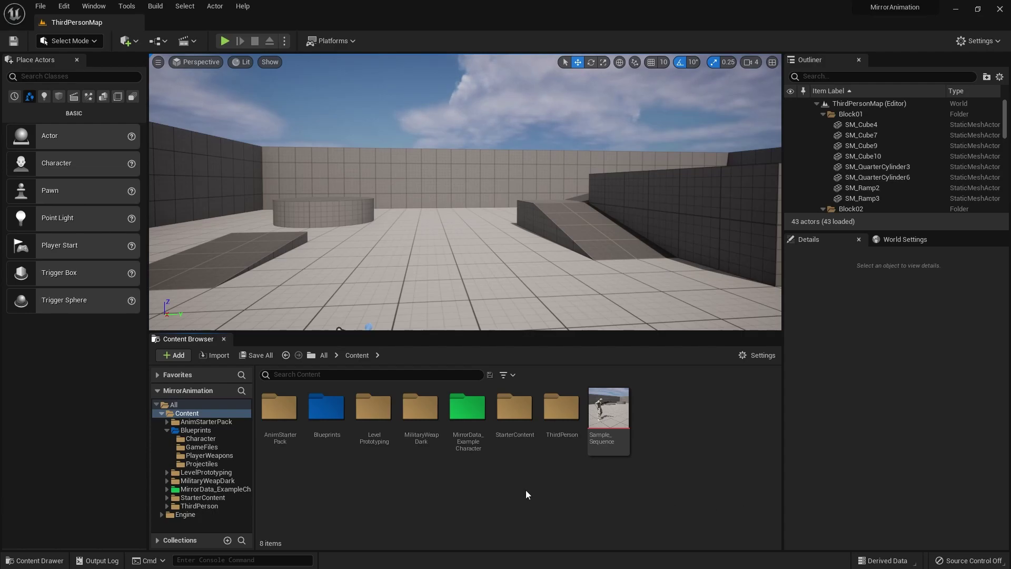
Step: Open the main AnimGraph of AnimBP_TPS_Player from the Character folder under Blueprints
double_click(332, 427)
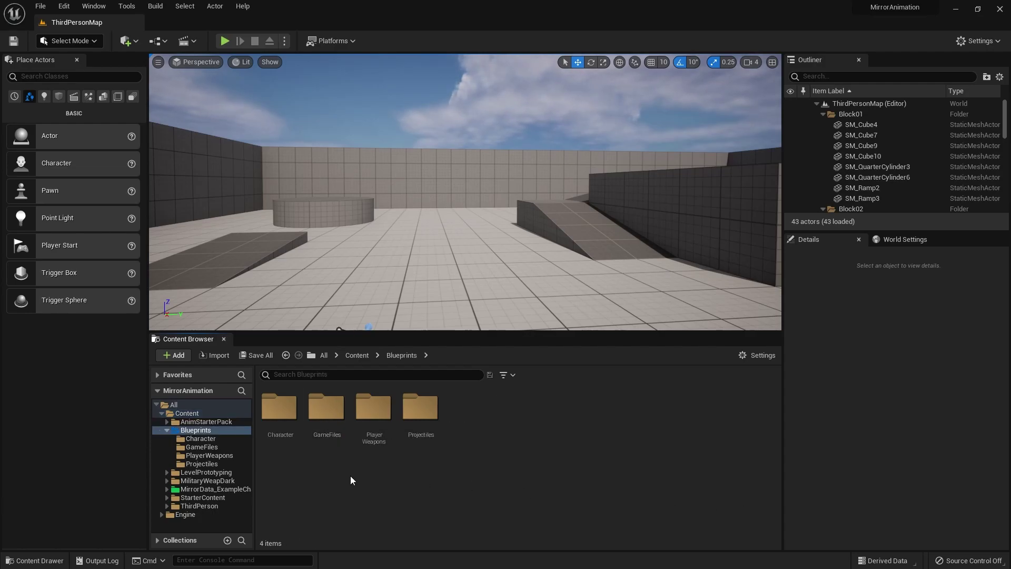
double_click(299, 429)
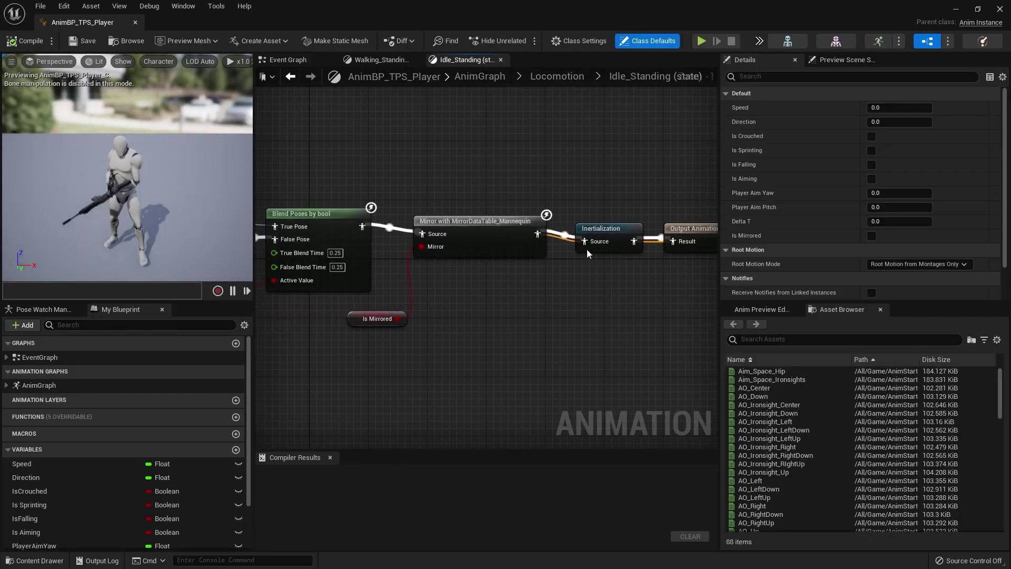
scroll(521, 160, "down", 1)
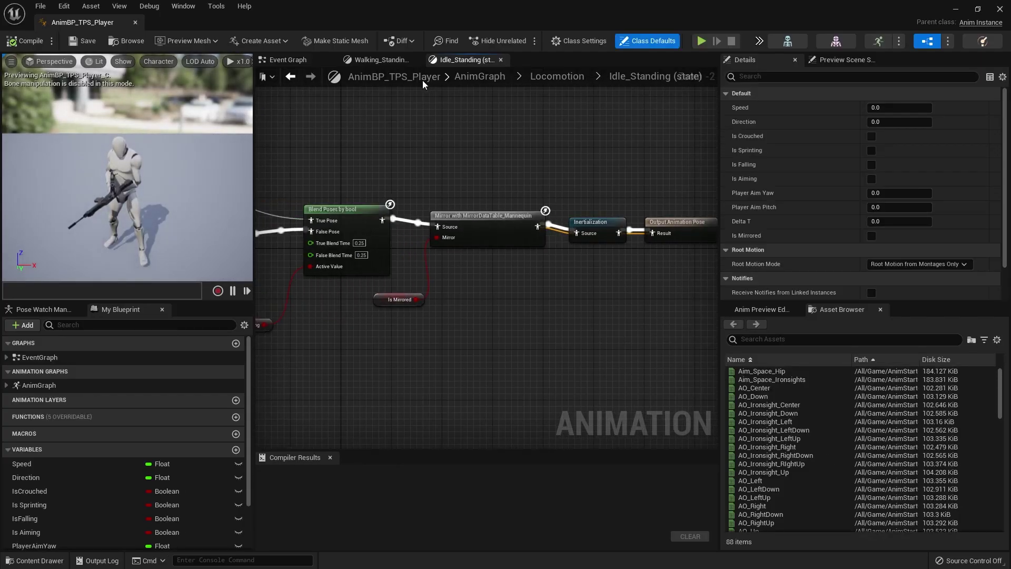
left_click(461, 79)
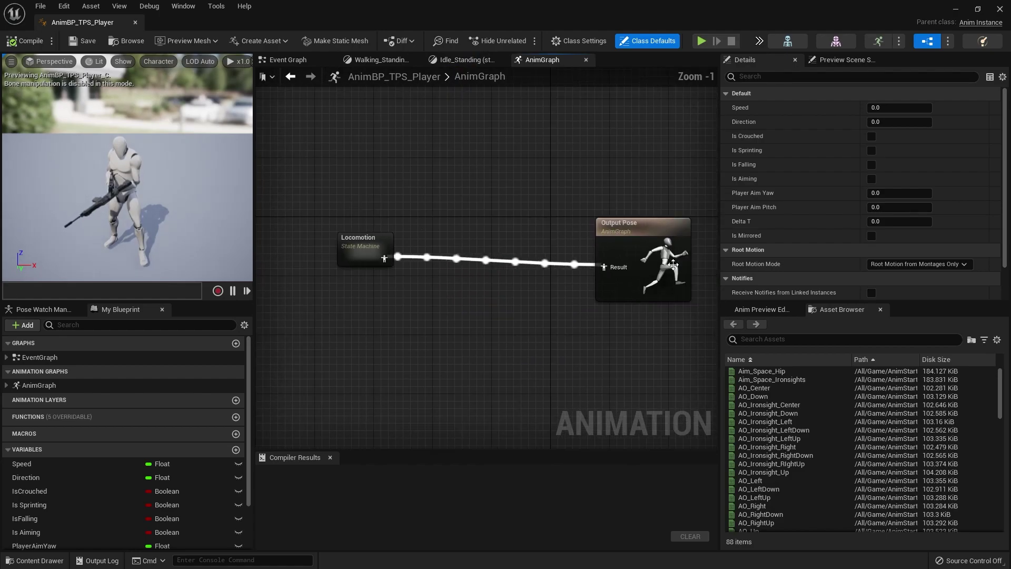
Step: Disconnect the Locomotion state machine from the Output Pose and move it aside in the AnimGraph
left_click(382, 260, "alt")
left_click_drag(381, 246, 381, 209)
left_click(443, 220)
right_click_drag(559, 326, 522, 280)
Step: Add the Death_3 animation sequence to the AnimGraph and connect it to the Output Pose
scroll(754, 426, "down", 10)
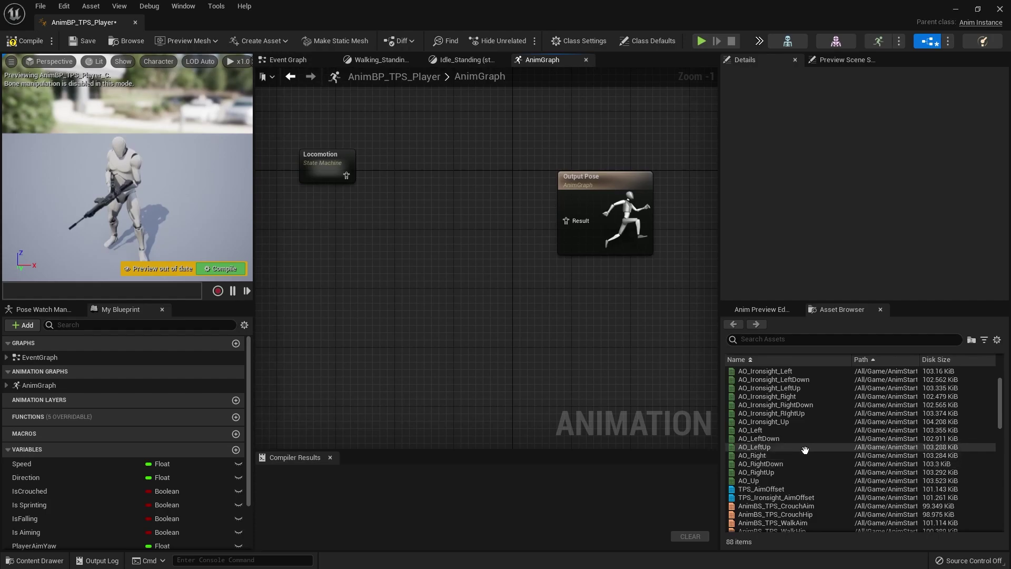
left_click_drag(750, 438, 569, 223)
left_click(418, 241)
left_click_drag(381, 226, 396, 225)
Step: Compile the animation blueprint to preview the death animation, and move the Output Pose node level with the Death_3 node
left_click(220, 269)
mouse_move(215, 262)
left_mouse_down()
mouse_move(179, 263)
mouse_move(192, 232)
mouse_move(222, 248)
left_mouse_up()
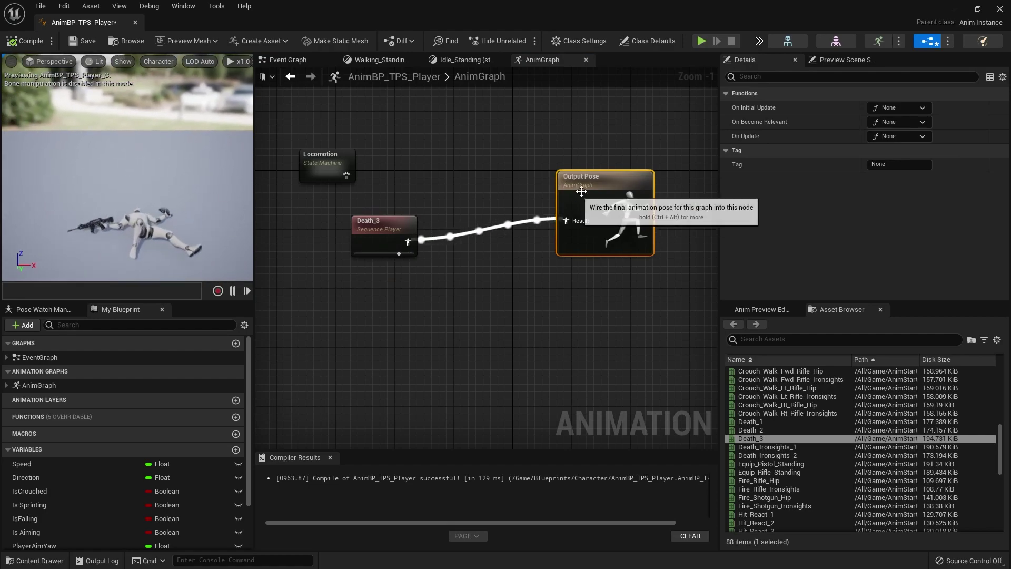
left_click_drag(590, 189, 620, 218)
left_click(474, 226)
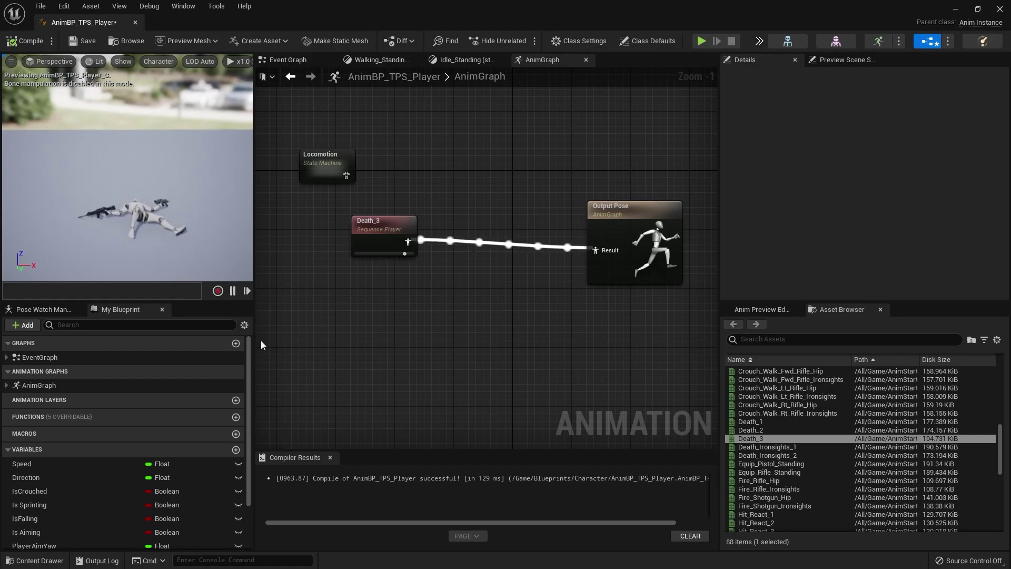
Step: Insert a Mirror with MirrorDataTable_Mannequin node between the Death_3 sequence and the Output Pose
left_click_drag(371, 230, 466, 257)
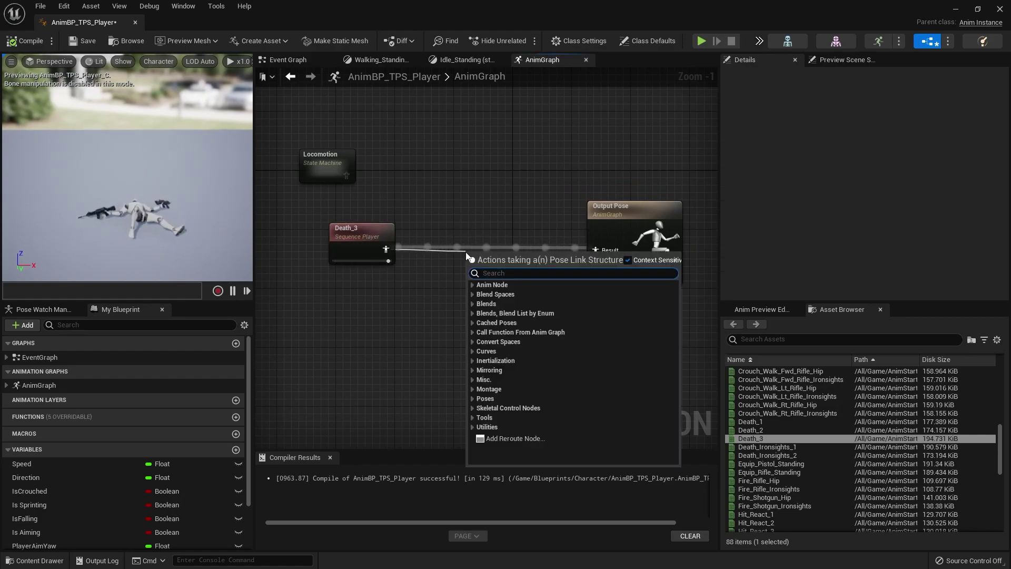
type("mi")
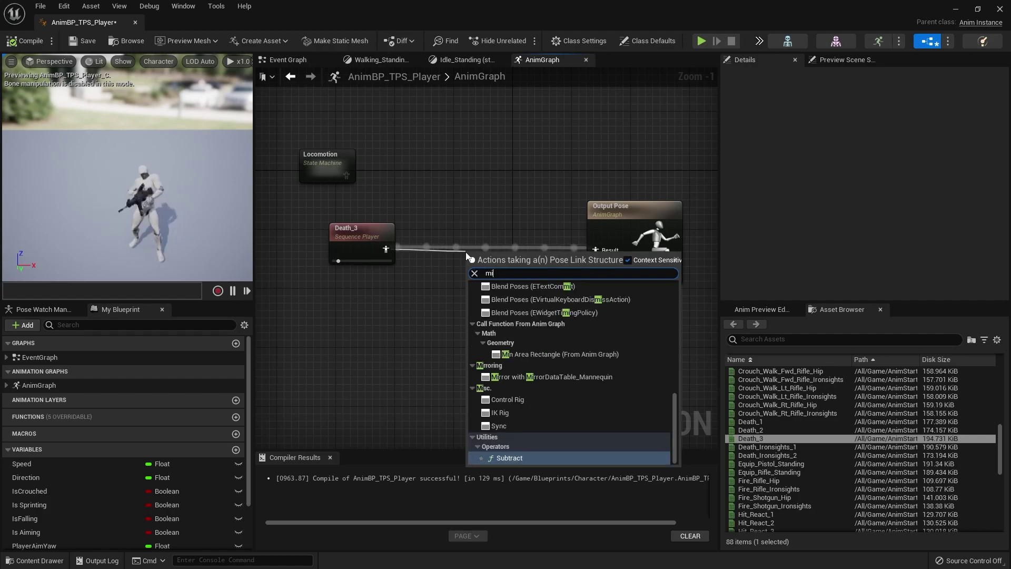
type("rror")
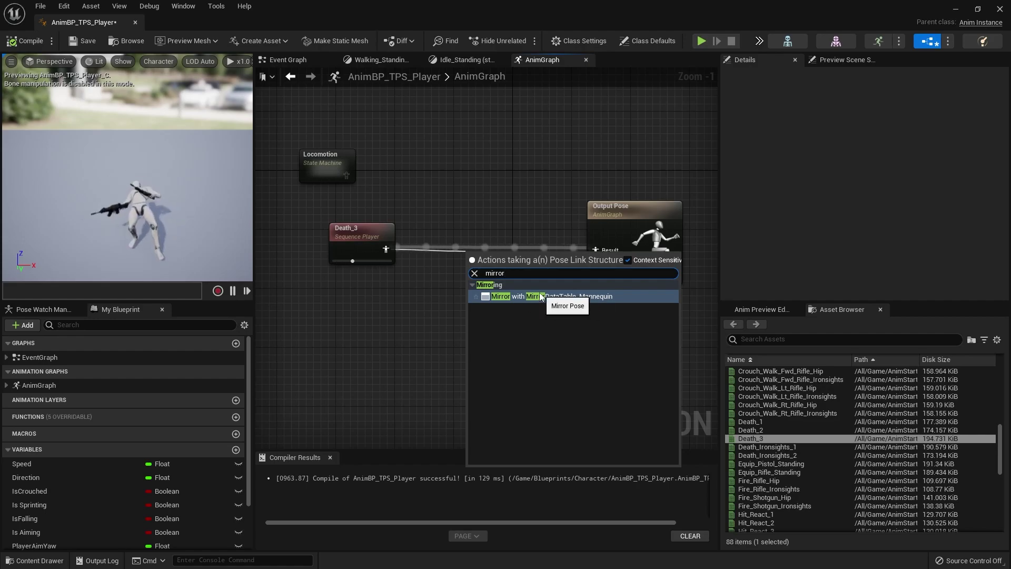
left_click(516, 296)
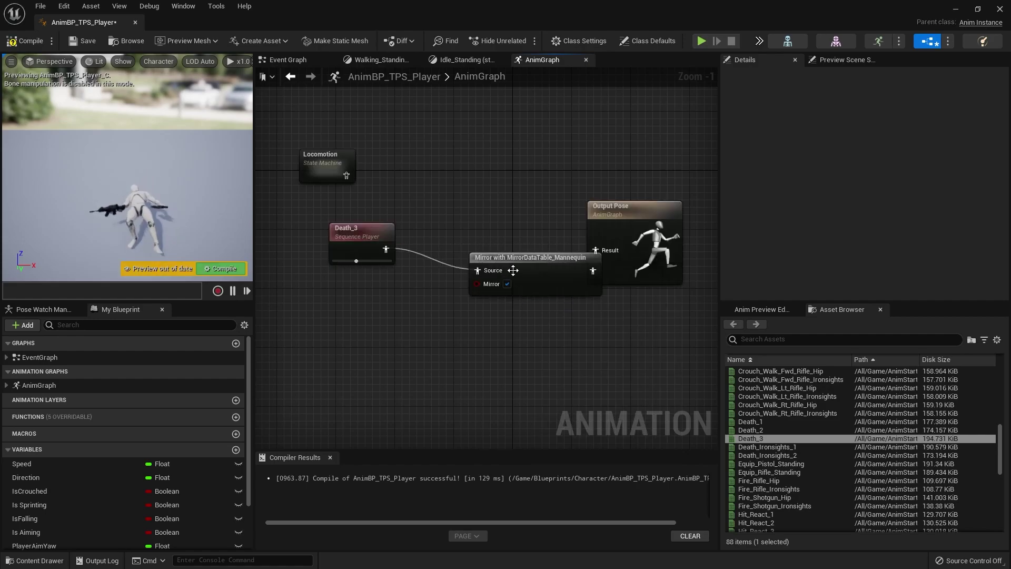
left_click_drag(520, 251, 485, 251)
right_click_drag(475, 258, 497, 212)
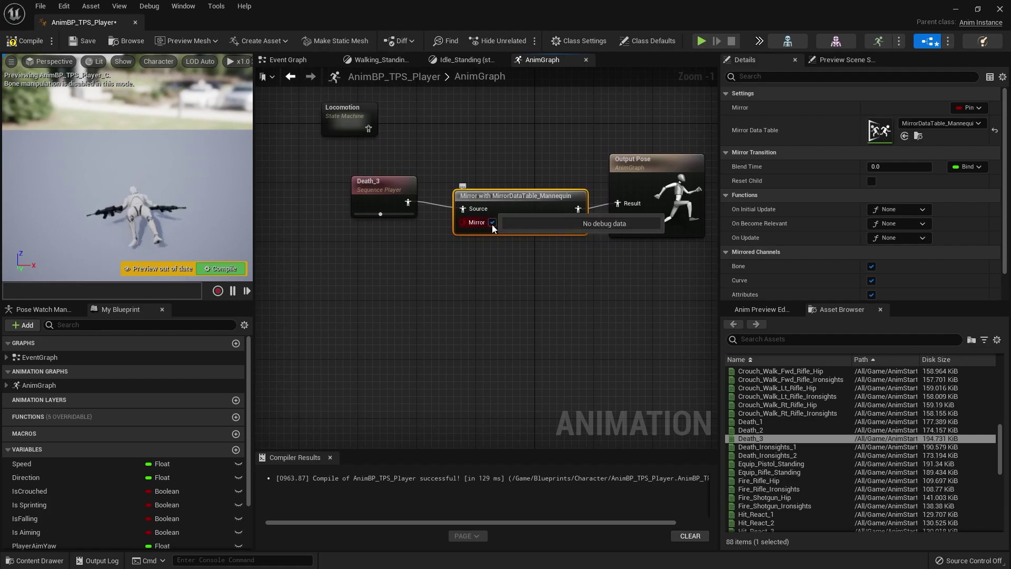
Step: Turn on the Mirror option of the Mirror node and compile the blueprint to preview the mirrored death animation
left_click(492, 223)
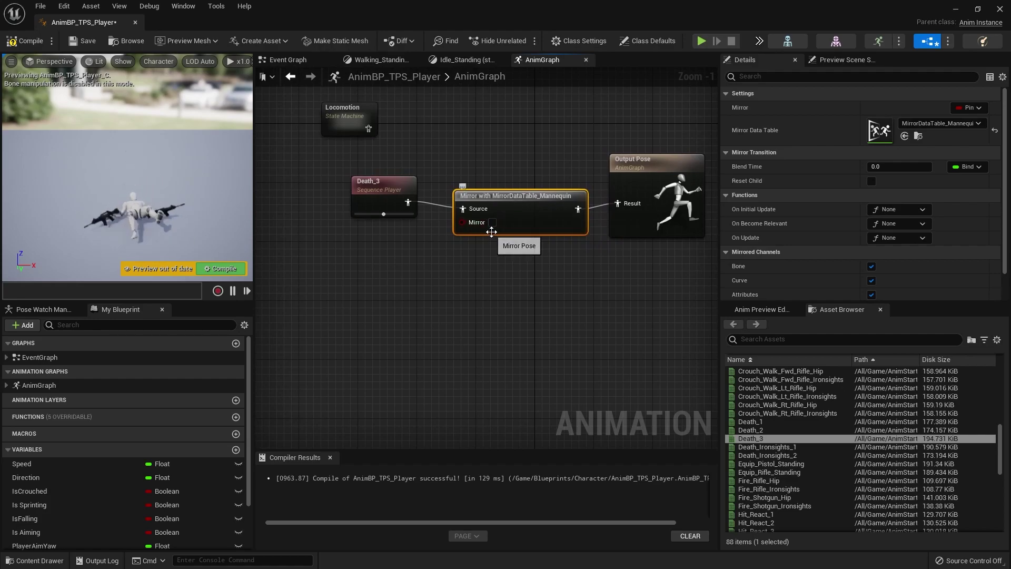
left_click(492, 223)
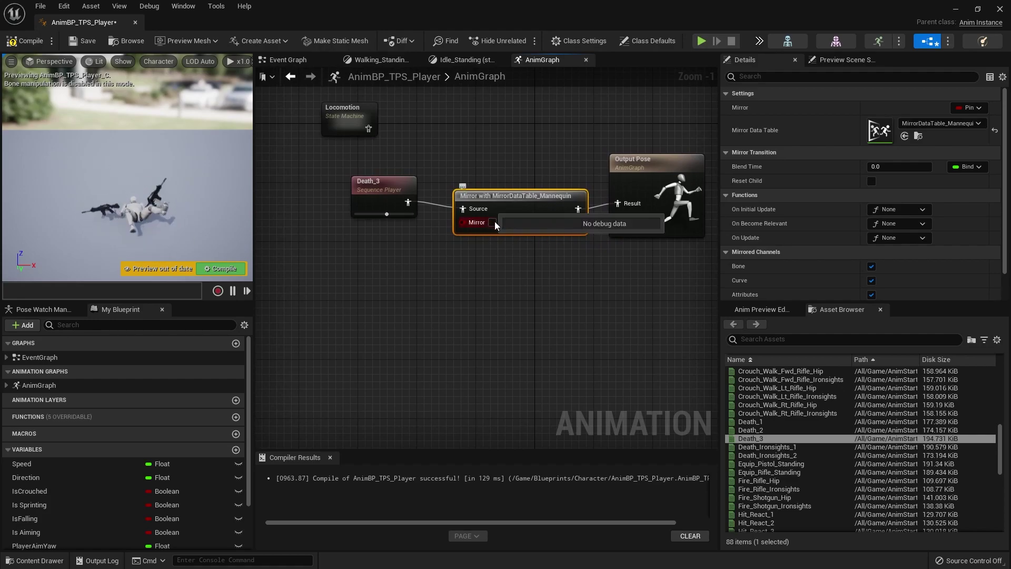
left_click(492, 223)
left_click_drag(496, 205, 488, 205)
left_click(221, 268)
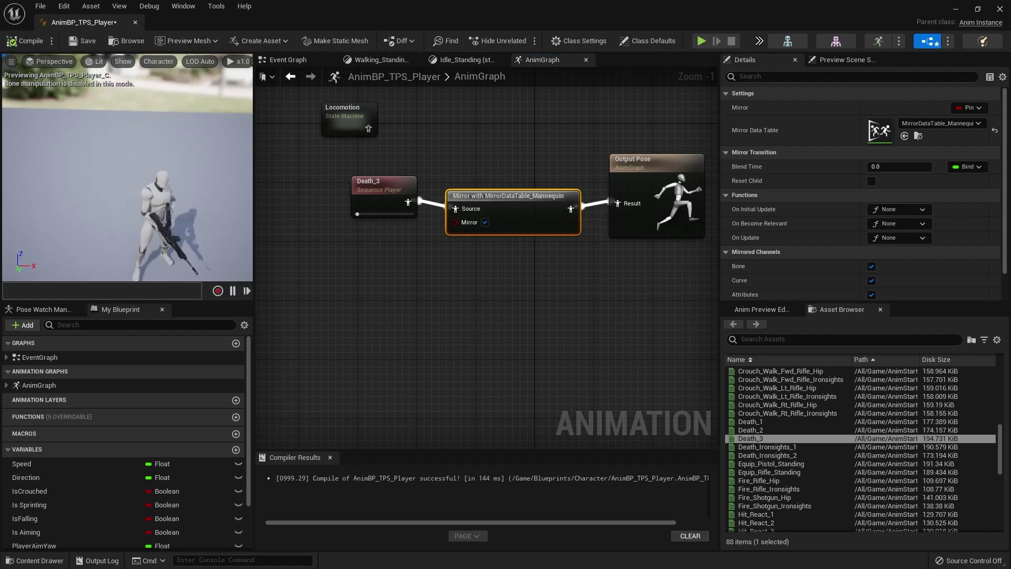
Step: Move the Death_3 and Mirror nodes farther from the Output Pose and align them in a row
left_click_drag(498, 205, 484, 205)
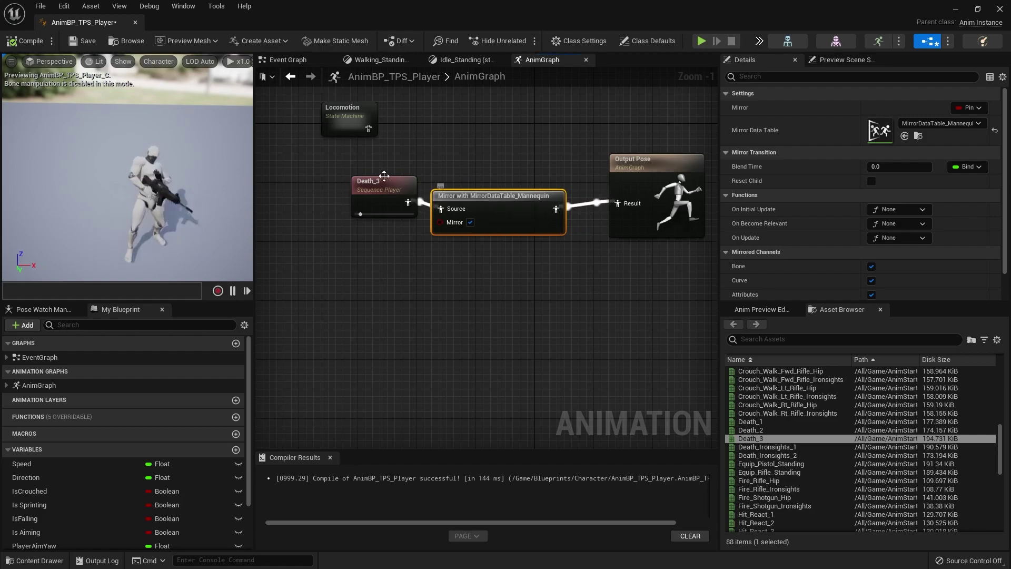
left_click_drag(381, 188, 323, 192)
left_click_drag(474, 195, 439, 188)
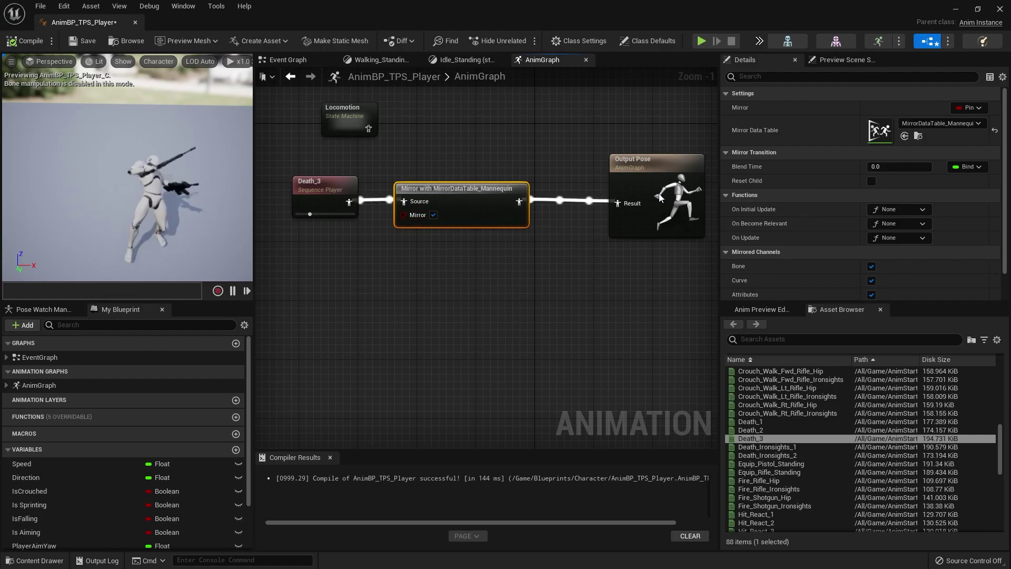
Step: Turn off the Mirror node's Mirror option and compile the blueprint to preview the unmirrored death animation
right_click_drag(340, 326, 377, 342)
left_click(470, 230)
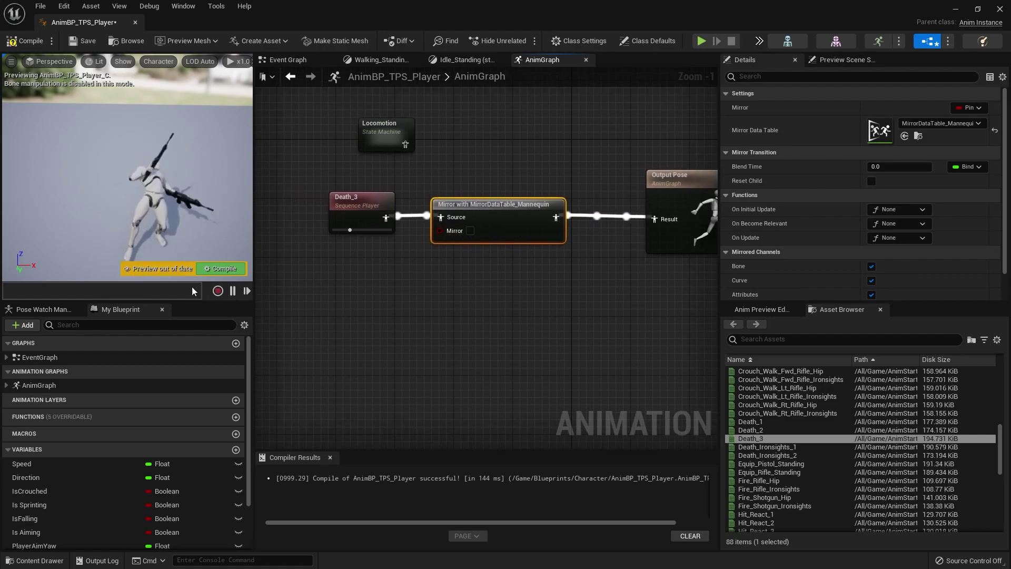
left_click(221, 269)
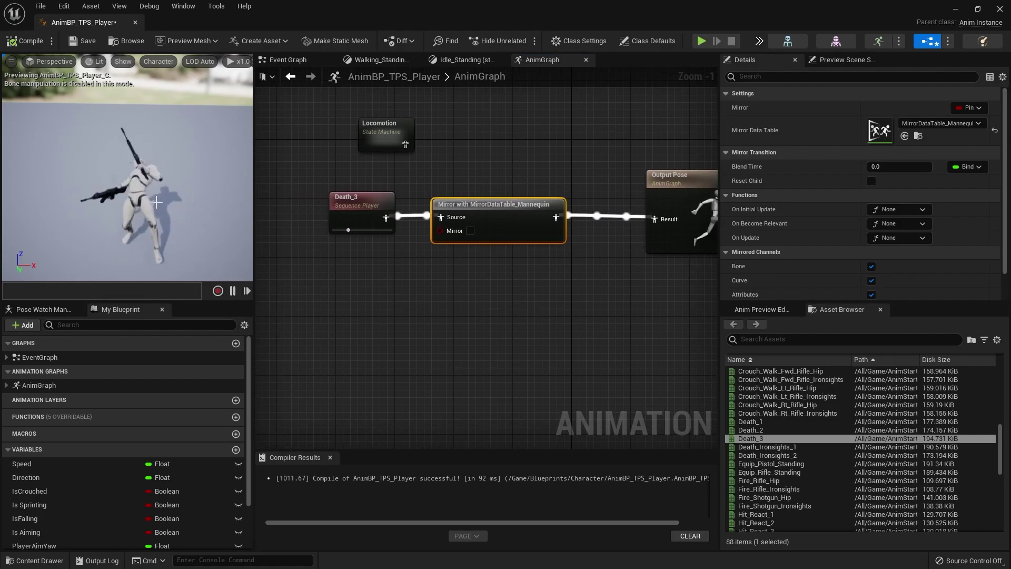
left_click(484, 287)
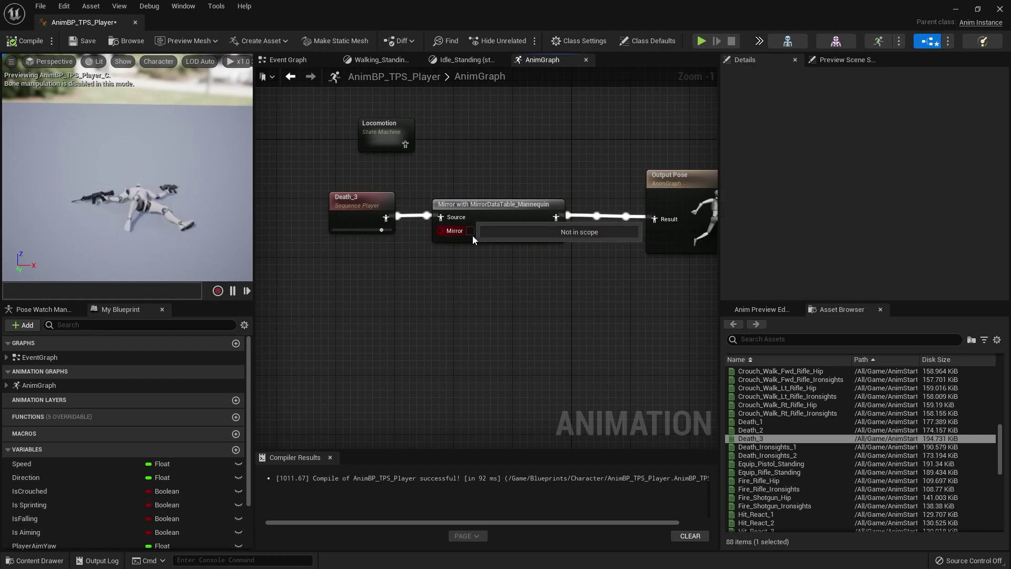
Step: Re-enable the Mirror node's Mirror option and recompile the blueprint to compare the mirrored death pose
left_click(470, 230)
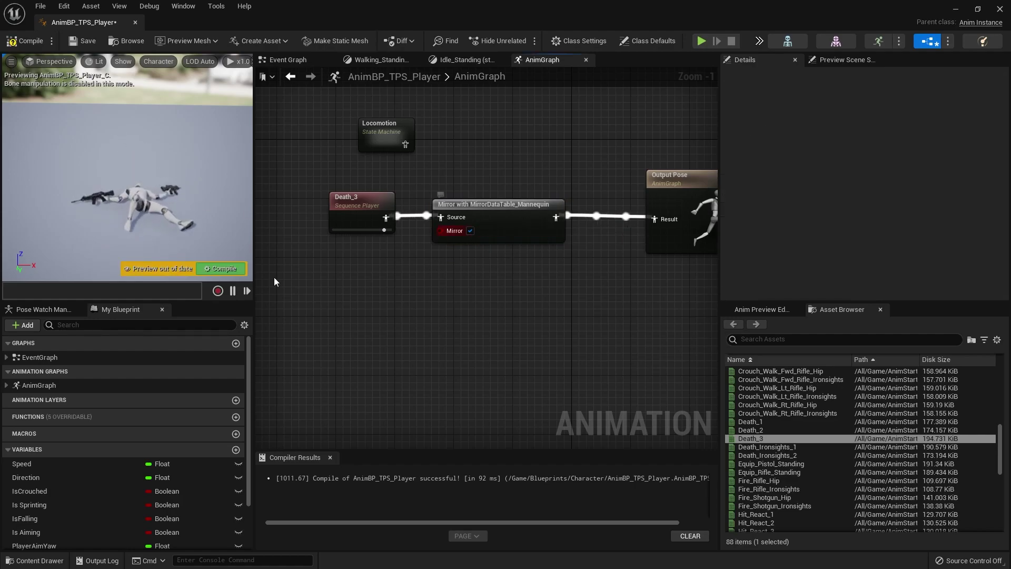
left_click(221, 269)
left_click(437, 237)
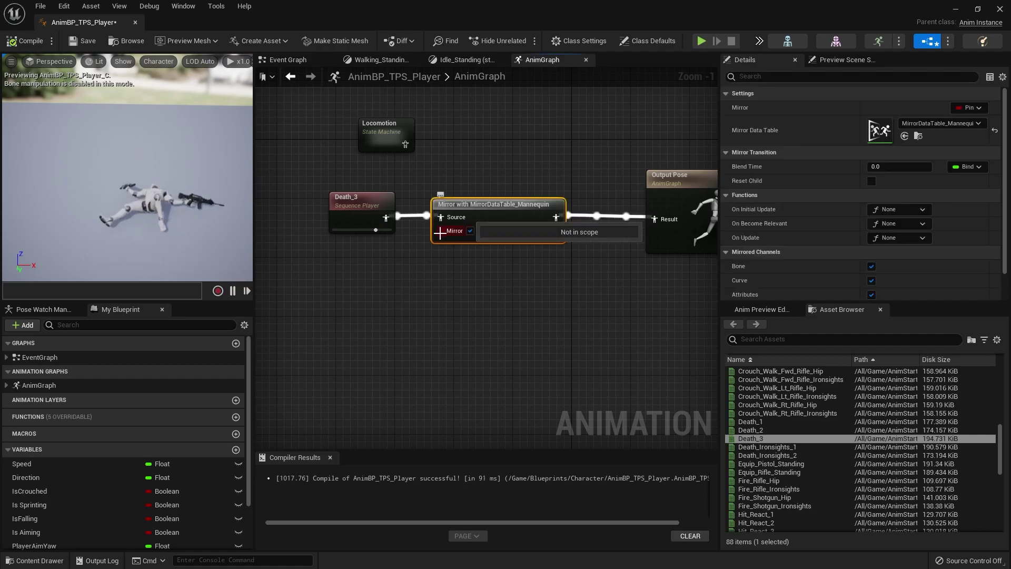
Step: Inspect the details of the isMirrored Boolean variable and the settings of the AnimGraph's Mirror node
left_click_drag(438, 233, 144, 507)
scroll(144, 507, "down", 3)
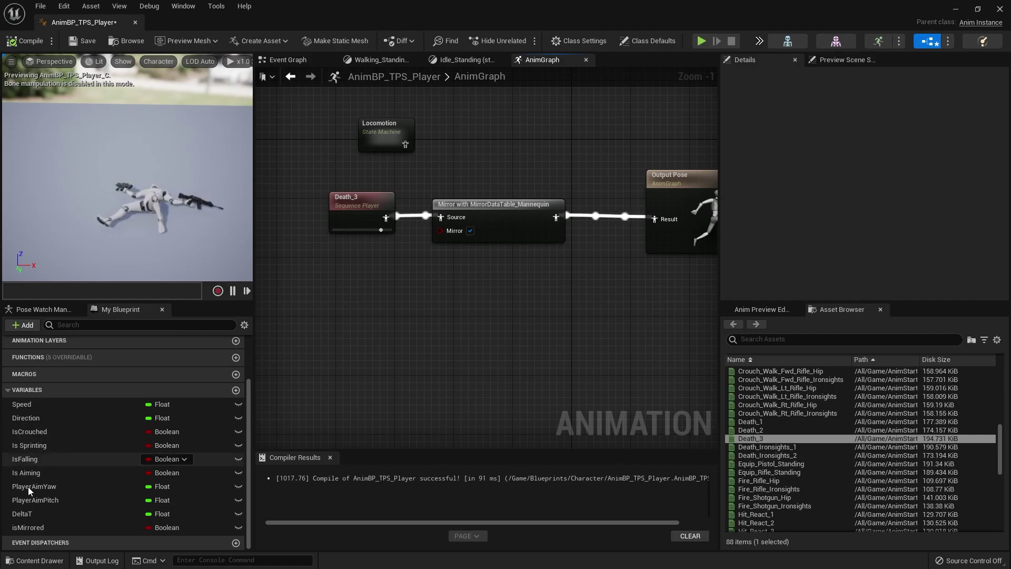
left_click(34, 523)
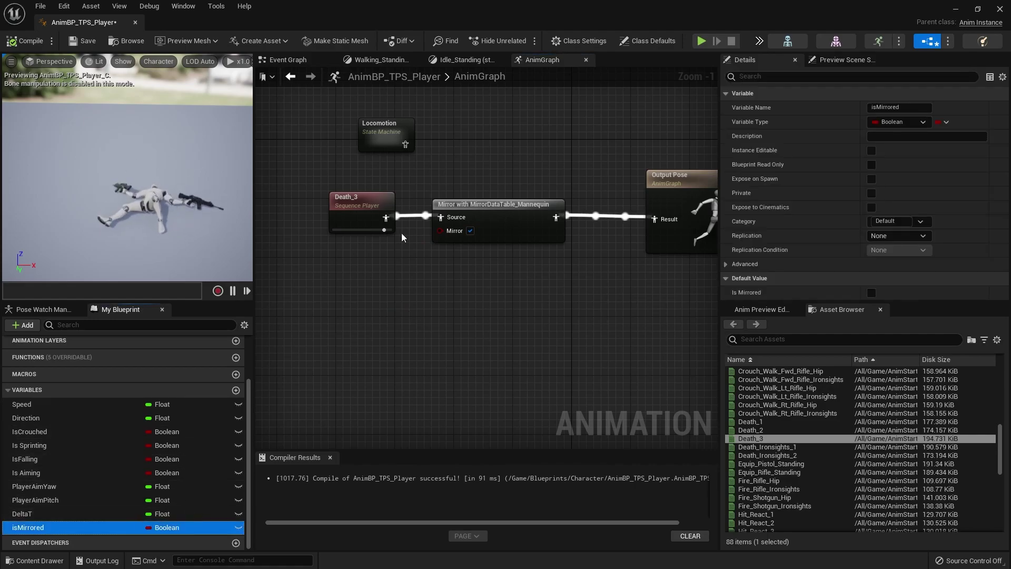
right_click_drag(365, 208, 369, 250)
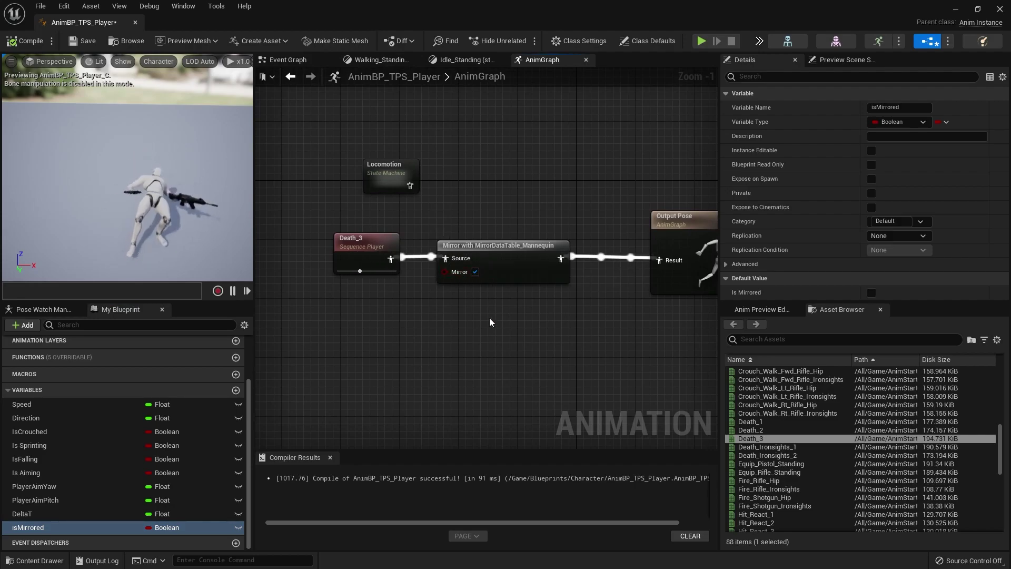
right_click_drag(490, 322, 471, 318)
left_click(501, 257)
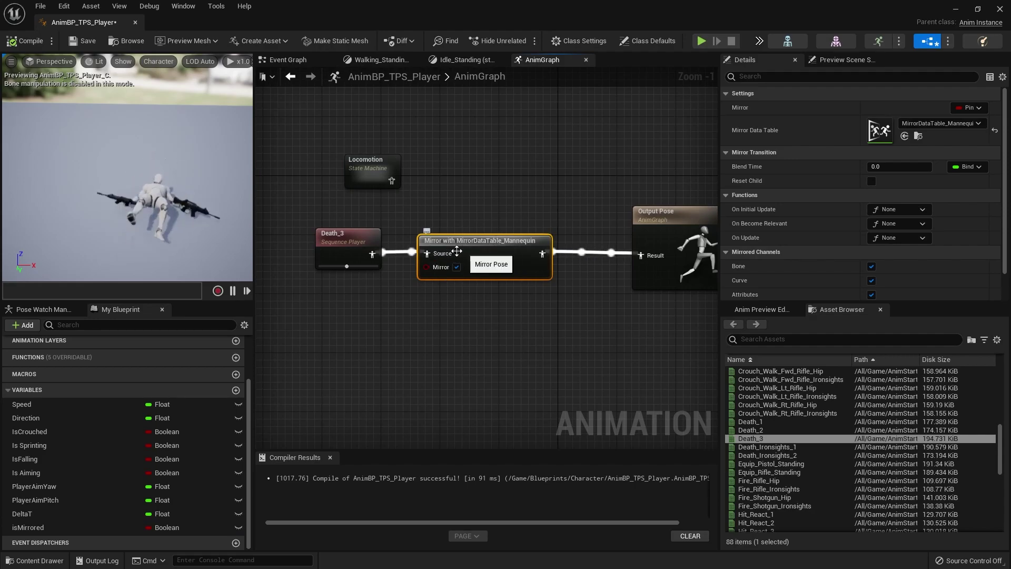
Step: Open the Idle_Standing state in the Locomotion state machine and examine its Mirror node driven by Is Mirrored
double_click(373, 168)
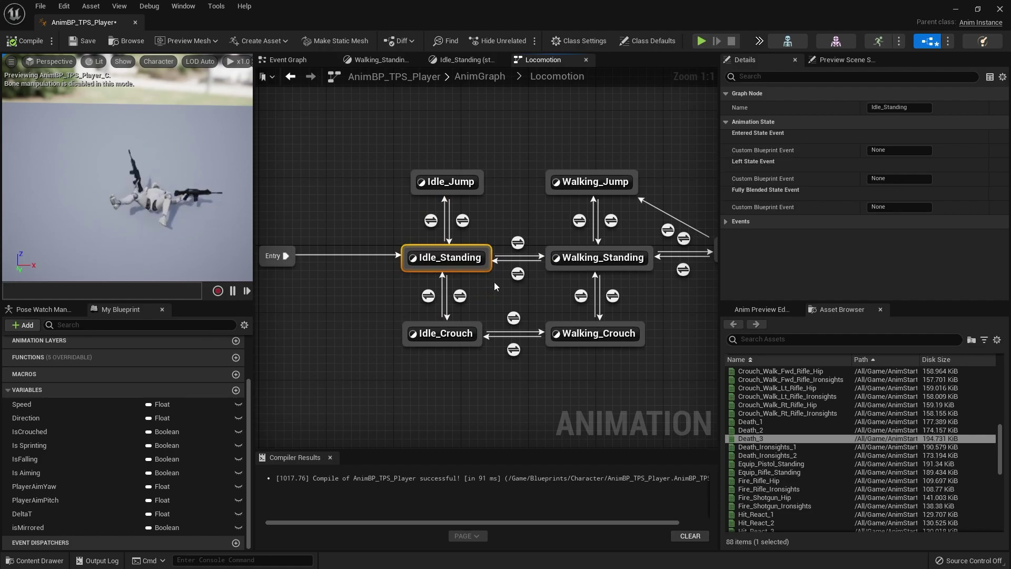
double_click(466, 267)
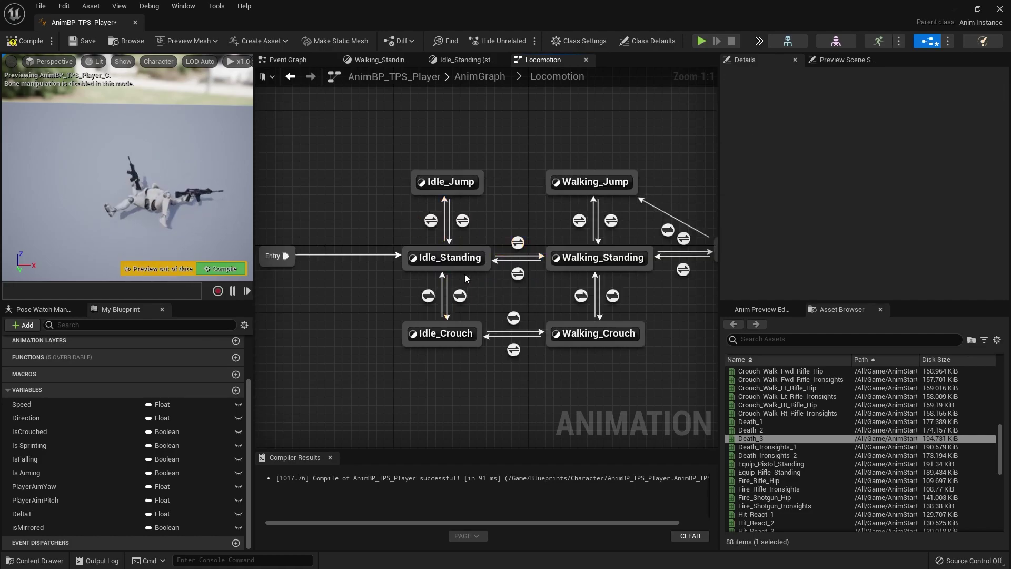
scroll(453, 247, "up", 3)
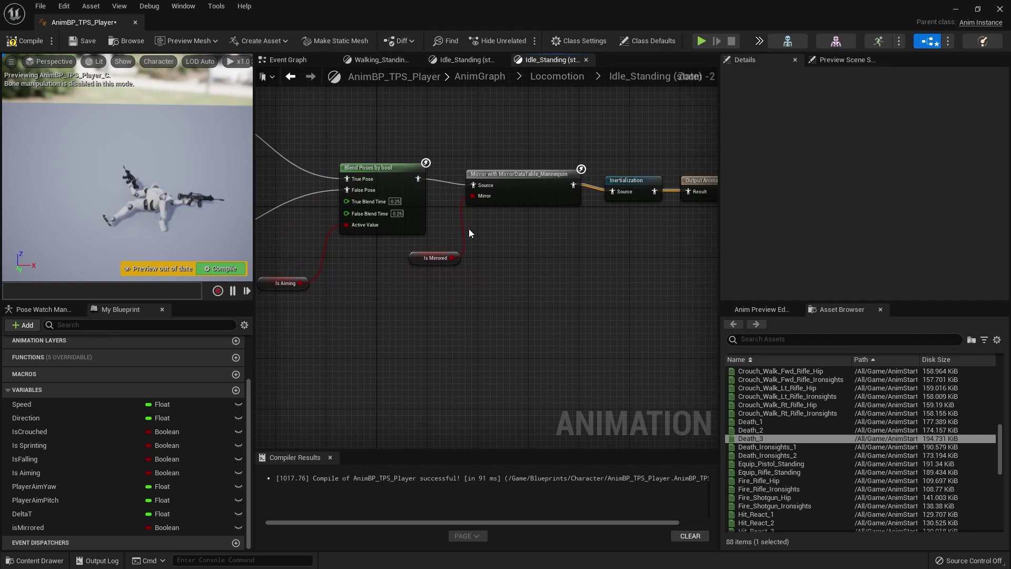
right_click_drag(468, 229, 380, 292)
left_click(421, 244)
right_click_drag(419, 244, 532, 205)
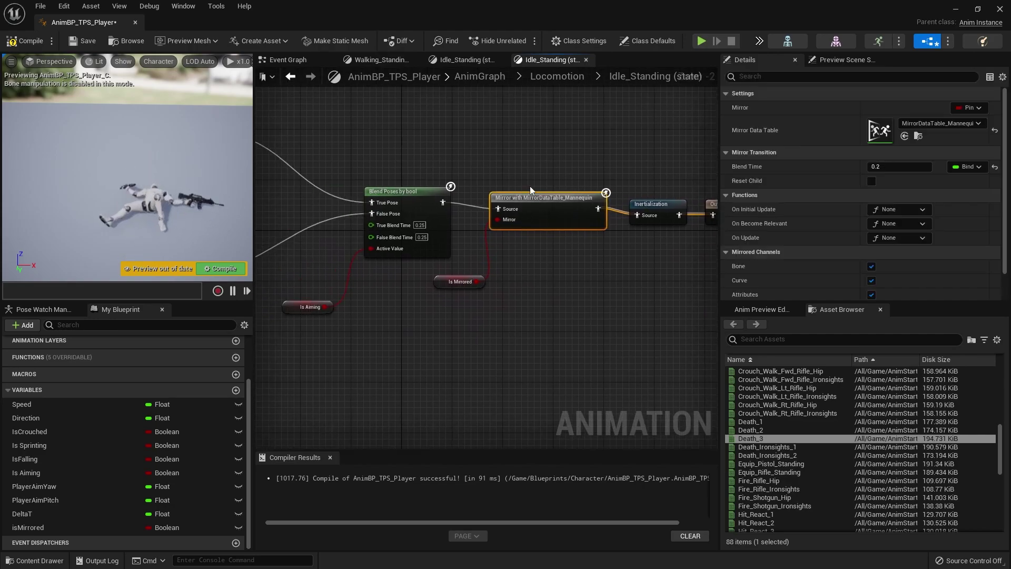
right_click_drag(599, 135, 570, 143)
Step: Return to the Locomotion state machine, open the Walking_Standing state and examine how its Mirror node is wired
left_click(557, 76)
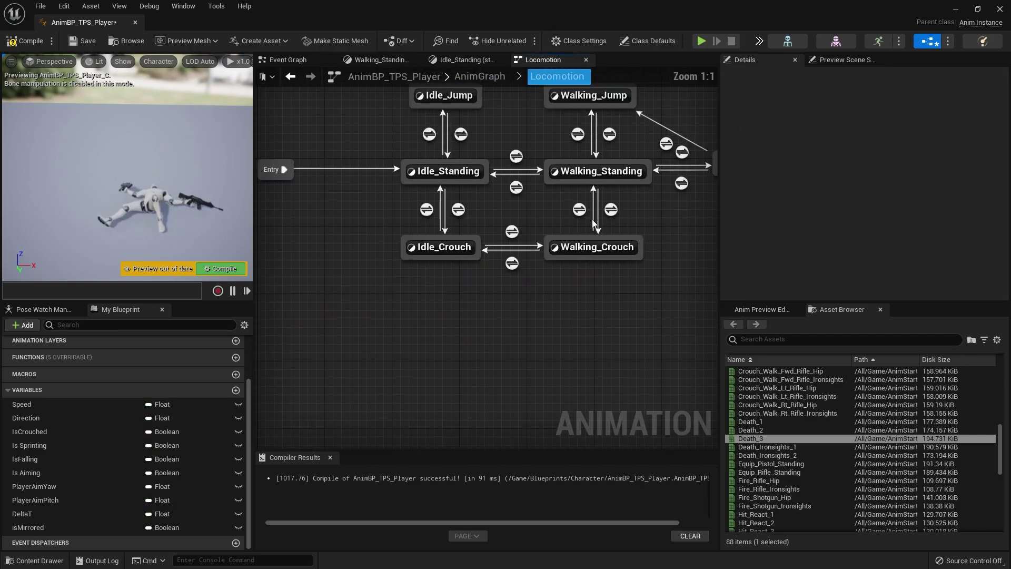
double_click(573, 267)
right_click_drag(573, 267, 494, 325)
scroll(469, 258, "up", 5)
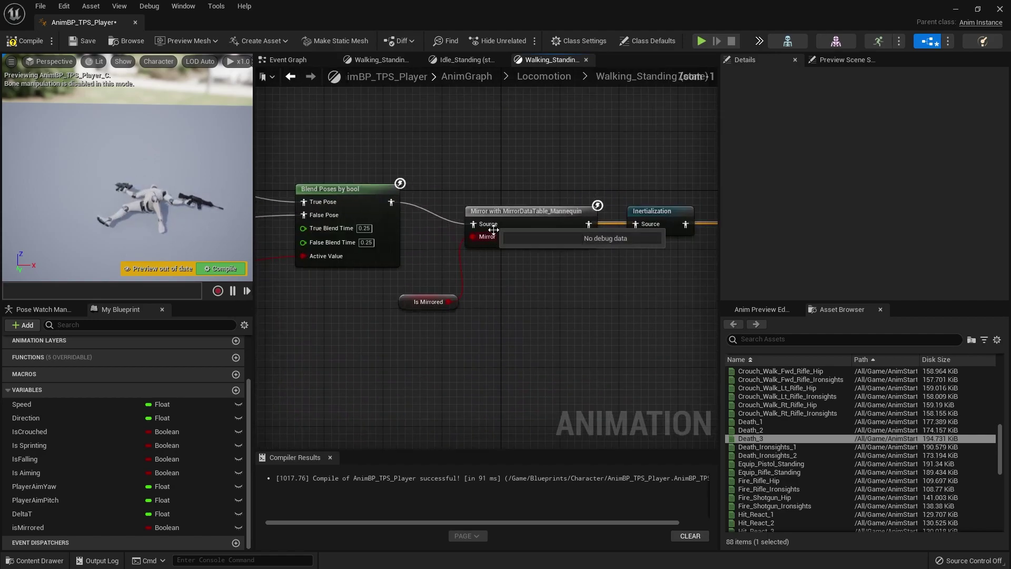
scroll(416, 318, "down", 1)
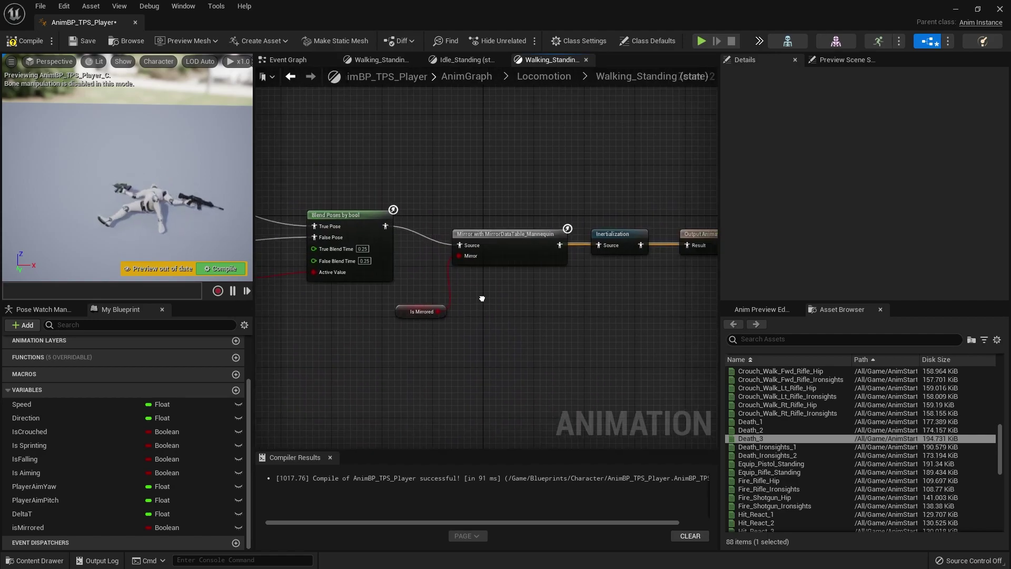